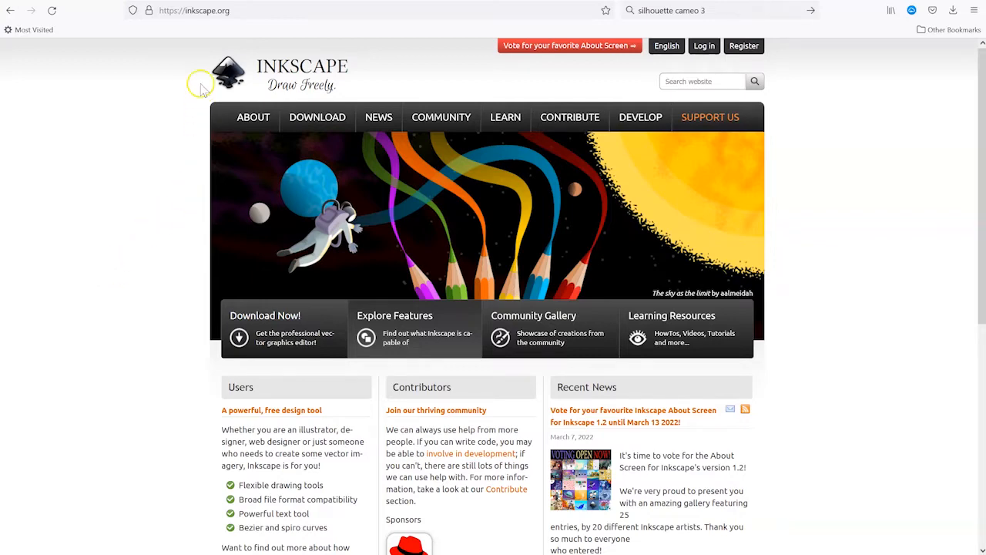
# Look at the Silhouette Cameo 4 product page and the Amazon product images of the Silhouette Cameo 3 cutting machine
pyautogui.click(224, 0)
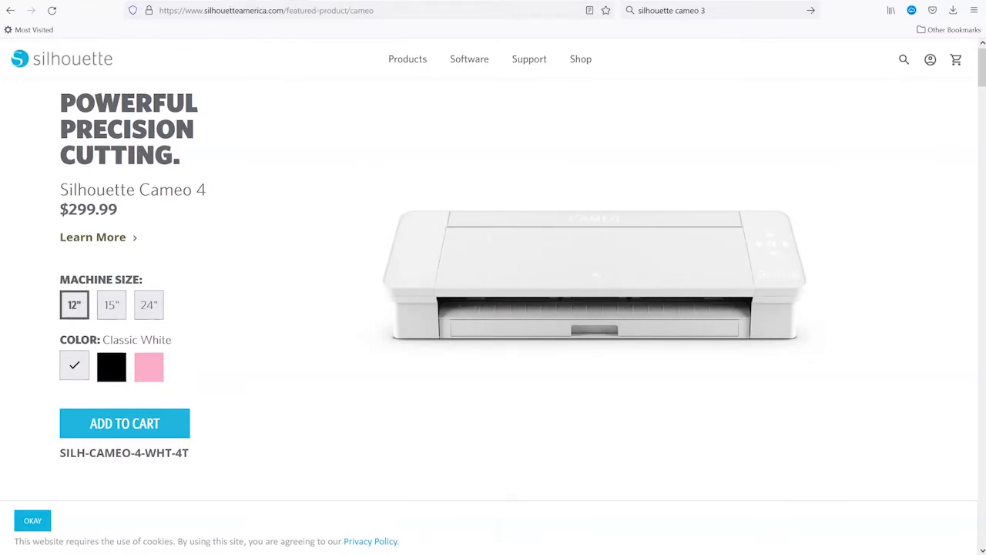
pyautogui.click(346, 1)
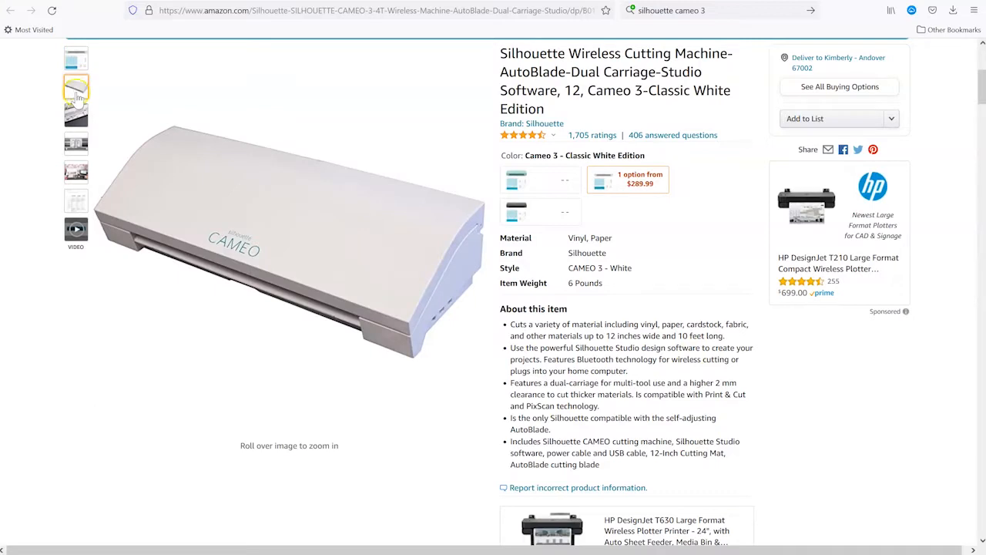
pyautogui.moveTo(75, 116)
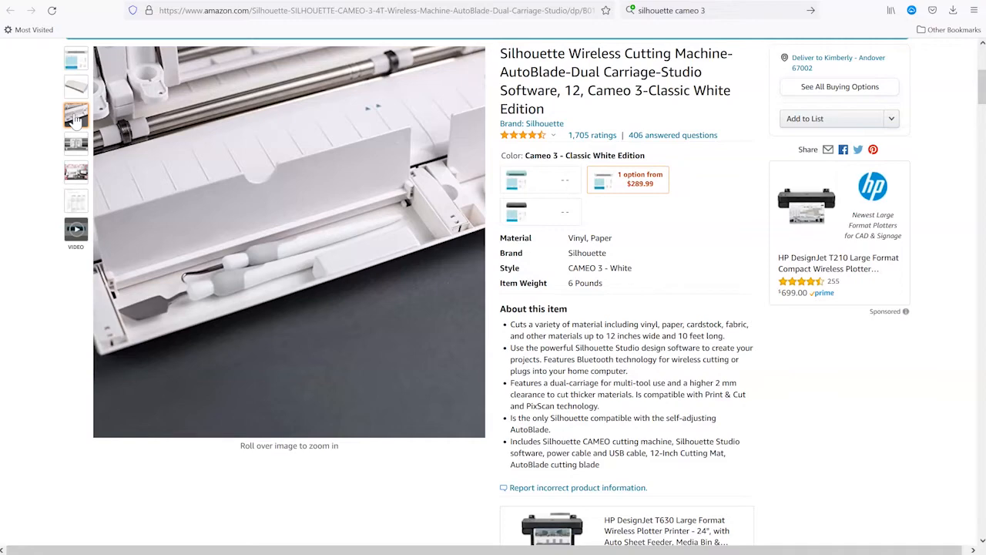
pyautogui.moveTo(82, 174)
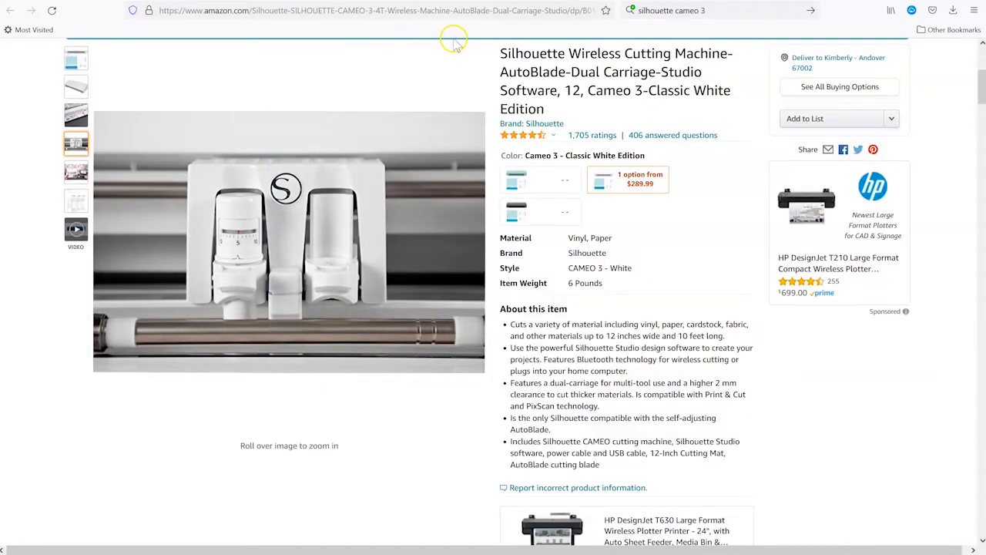
pyautogui.click(480, 0)
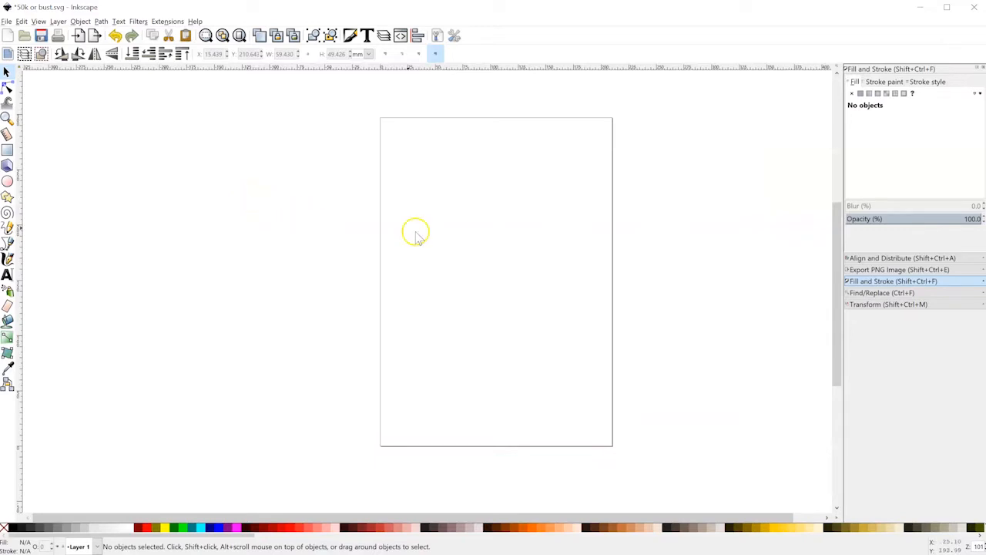
# Switch to Inkscape and set the document's page size to US Letter, 8.5 x 11 in, in the Document Properties
pyautogui.click(6, 21)
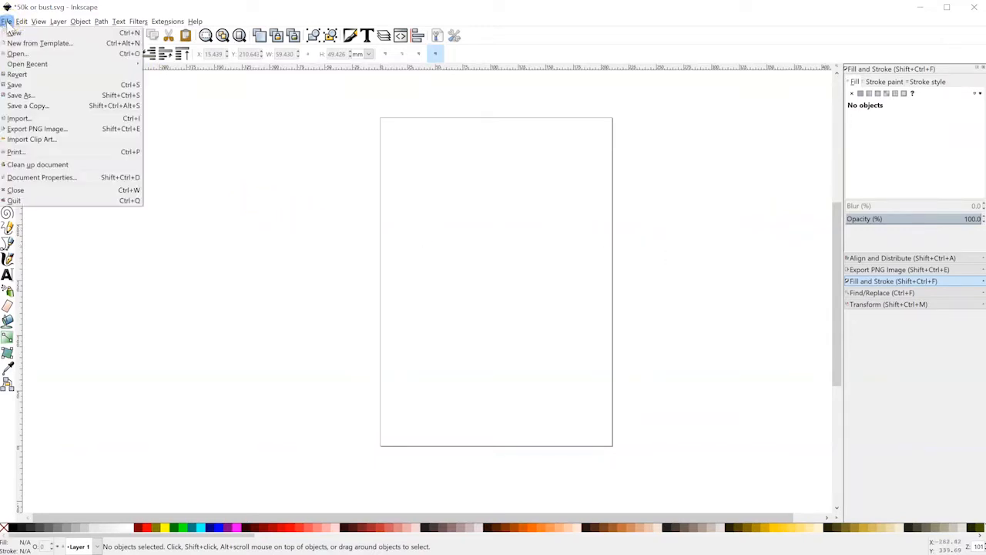
pyautogui.click(40, 179)
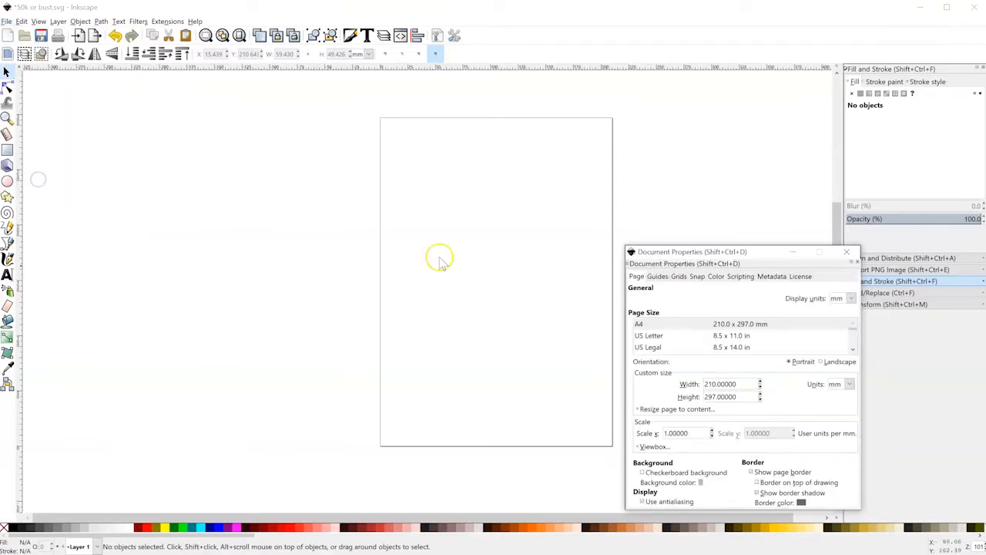
pyautogui.moveTo(727, 257); pyautogui.dragTo(657, 152)
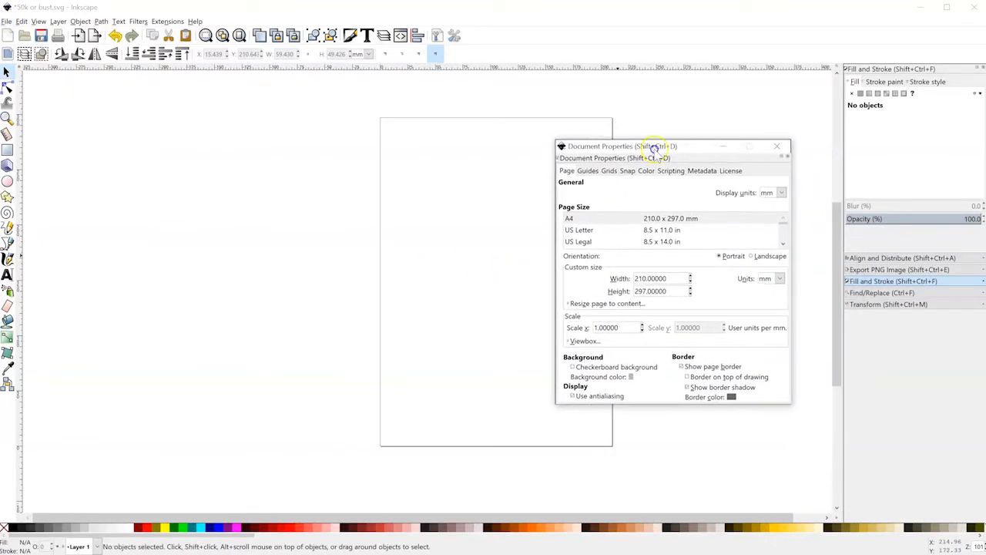
pyautogui.click(656, 231)
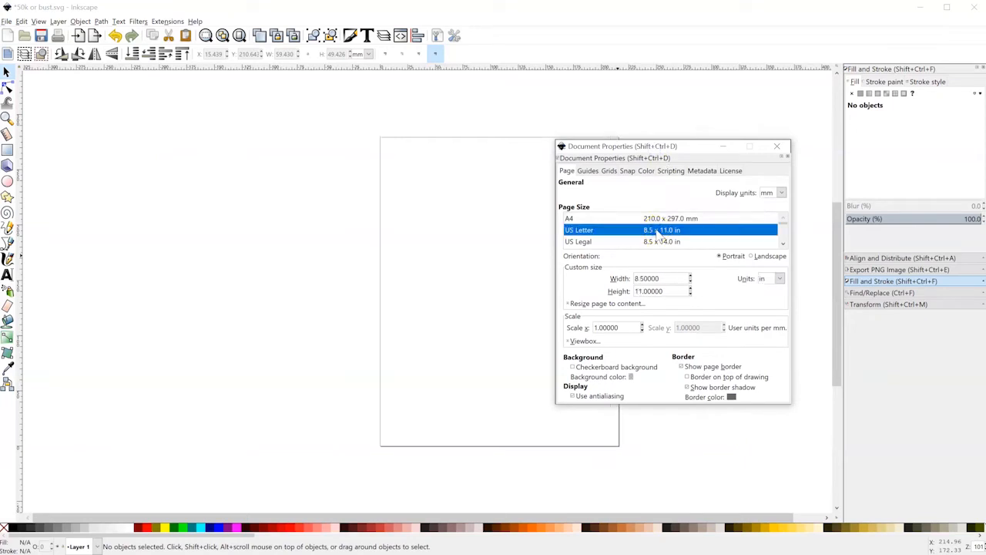
# Make objects, grids and guides snap only when closer than a snap distance of 1, and close the Document Properties
pyautogui.click(629, 171)
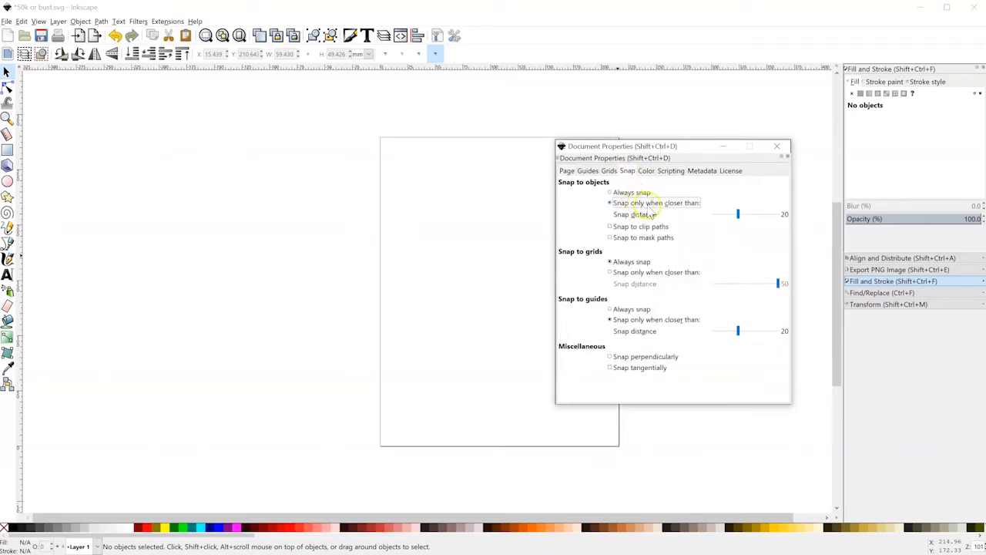
pyautogui.click(715, 214)
pyautogui.click(696, 272)
pyautogui.click(715, 284)
pyautogui.click(714, 331)
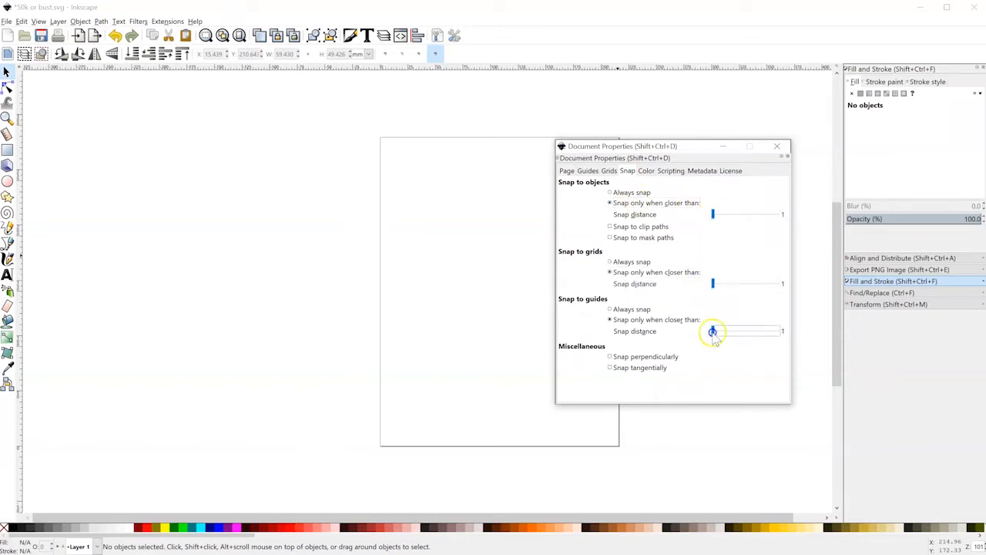
pyautogui.click(778, 147)
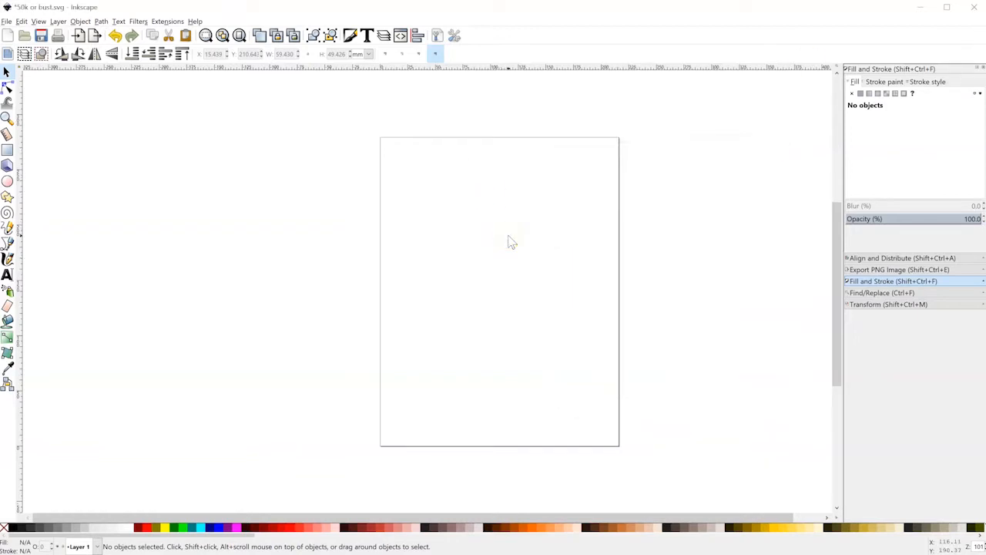
pyautogui.scroll(1, 509, 242)
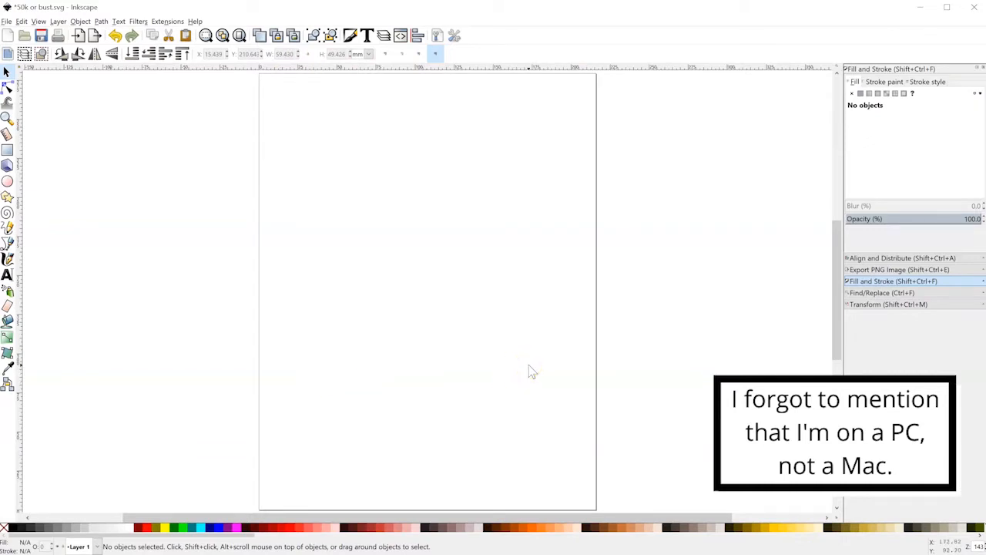
pyautogui.press('-')
pyautogui.press('-')
pyautogui.press('-')
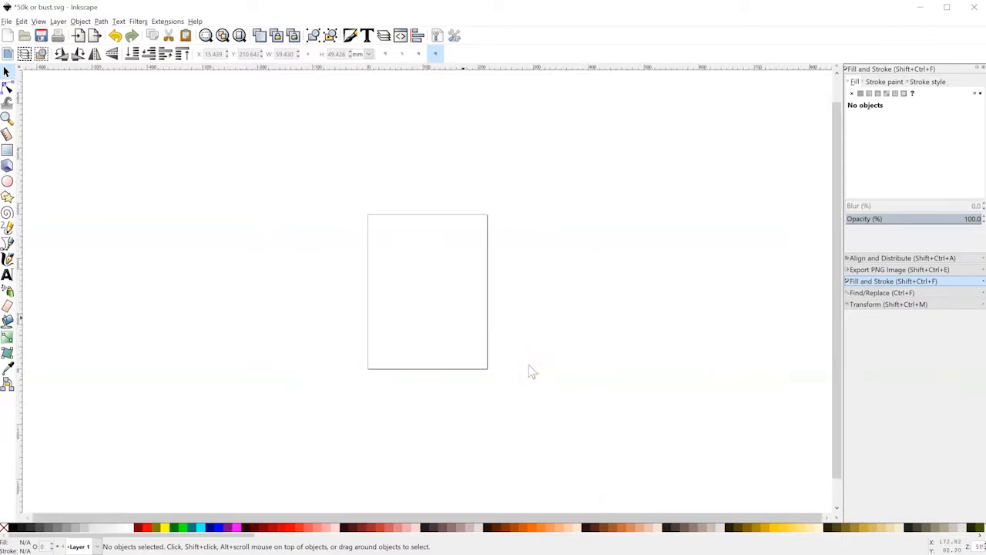
pyautogui.press('+')
pyautogui.press('+')
pyautogui.press('+')
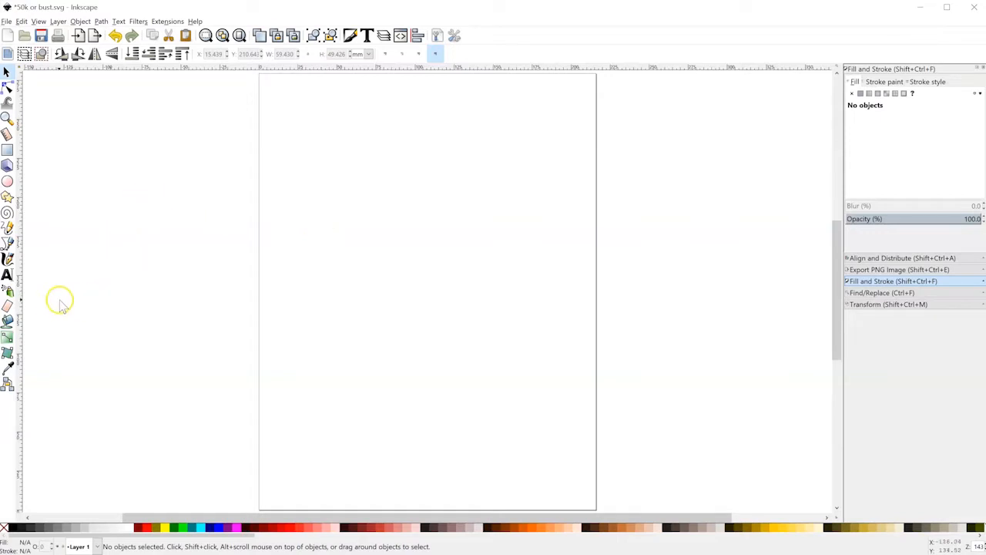
# Start a text object in the upper part of the page and set its font to Boom Comic Font
pyautogui.click(8, 279)
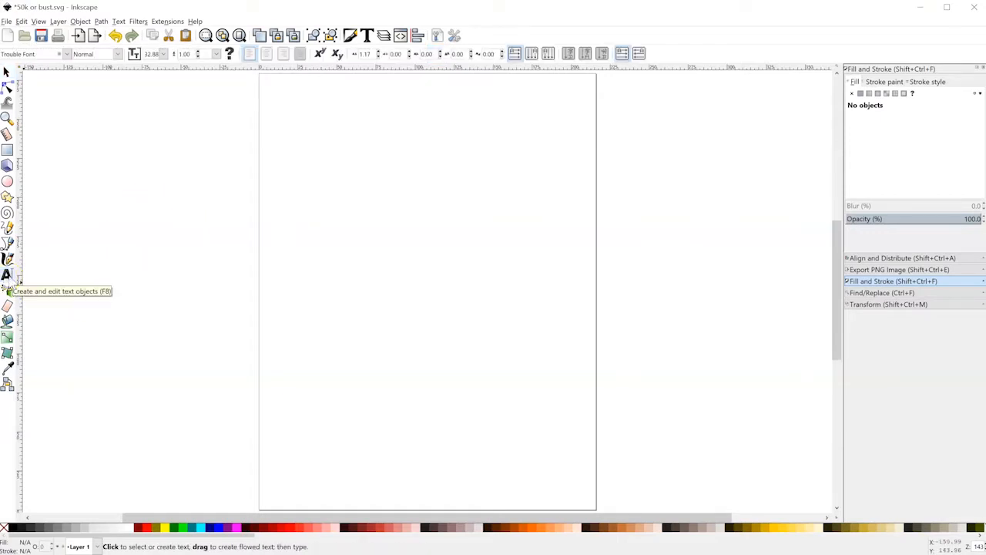
pyautogui.click(362, 201)
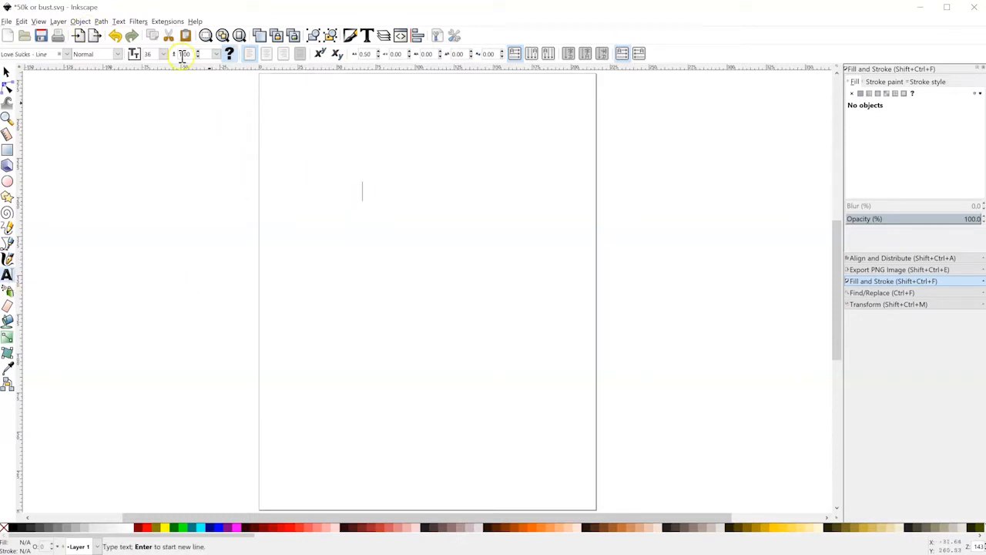
pyautogui.click(67, 55)
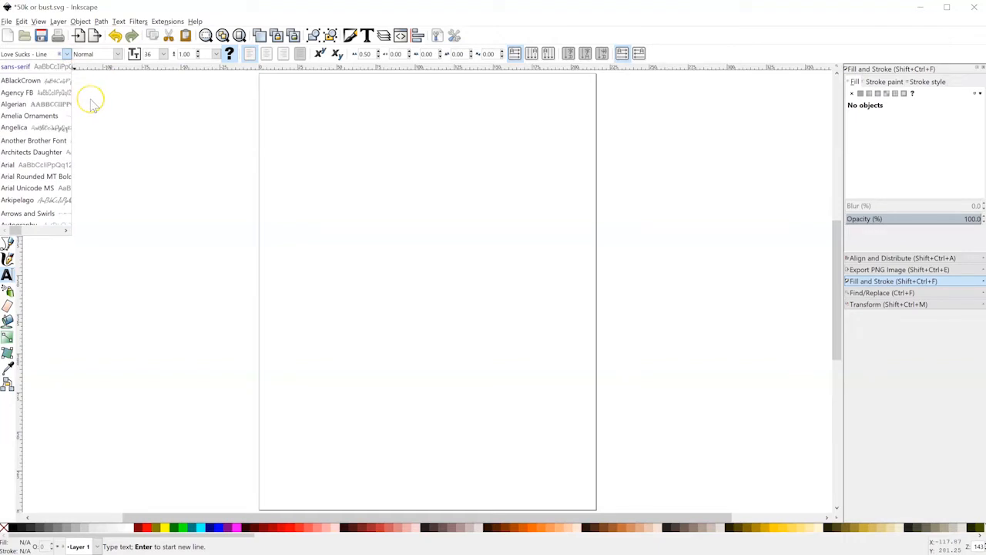
pyautogui.click(67, 58)
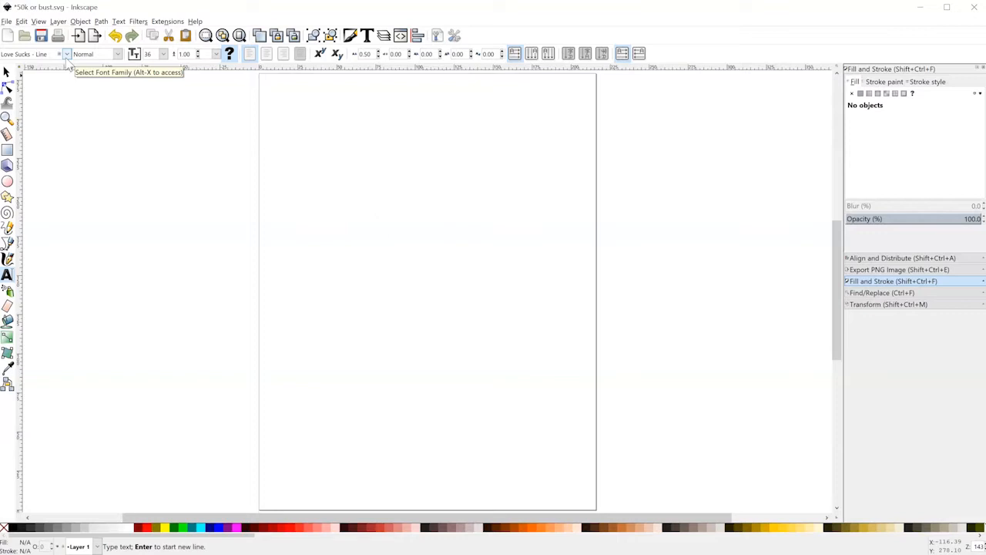
pyautogui.click(67, 53)
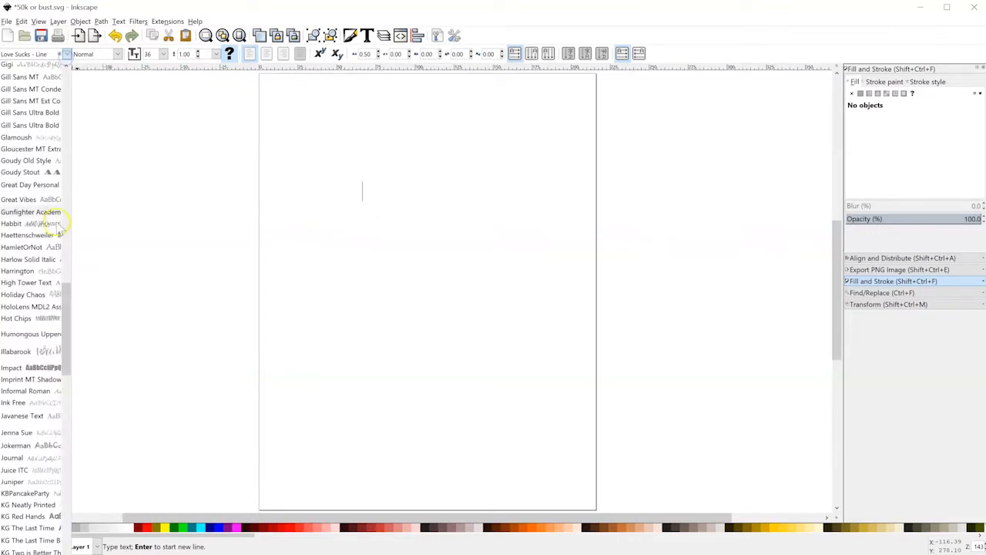
pyautogui.scroll(10, 56, 227)
pyautogui.scroll(8, 49, 226)
pyautogui.scroll(10, 34, 228)
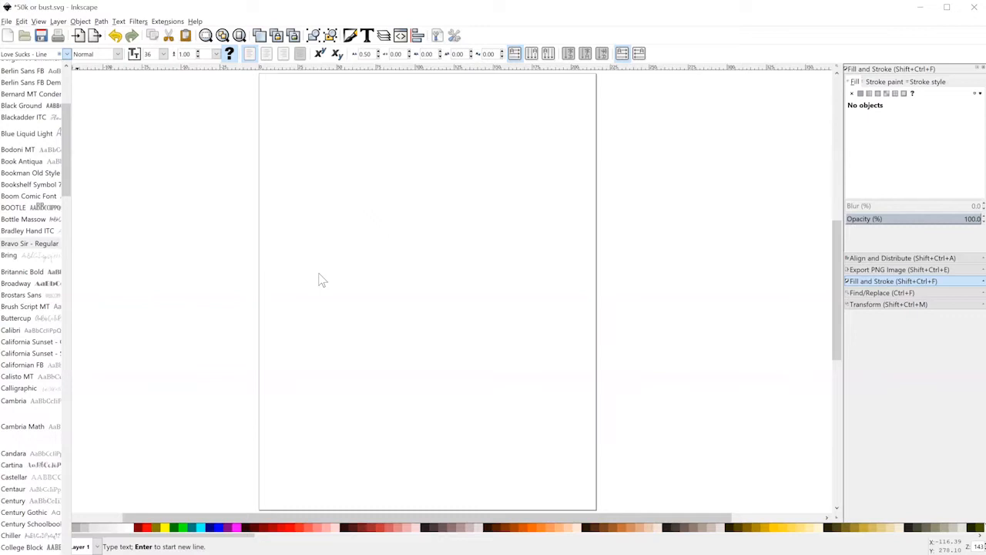
pyautogui.click(26, 274)
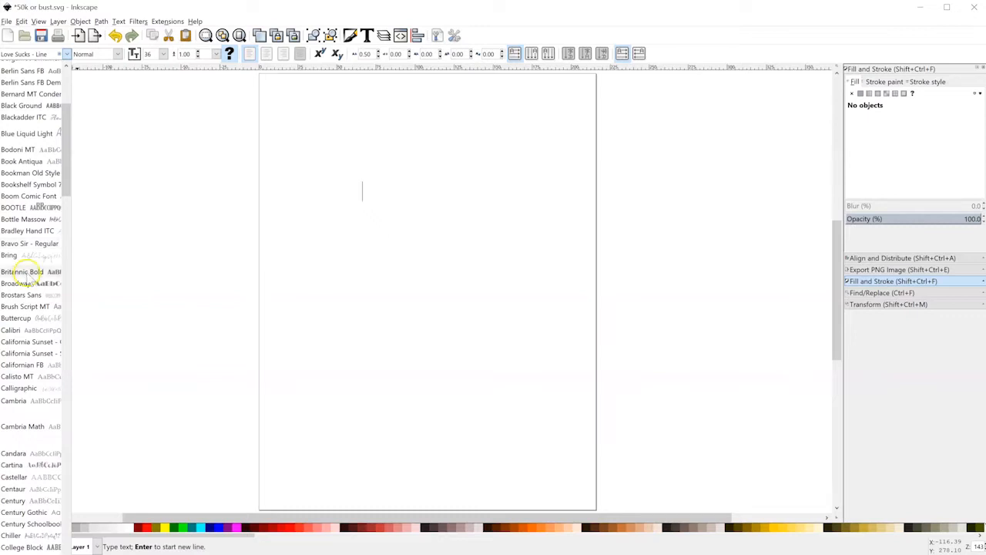
pyautogui.click(19, 196)
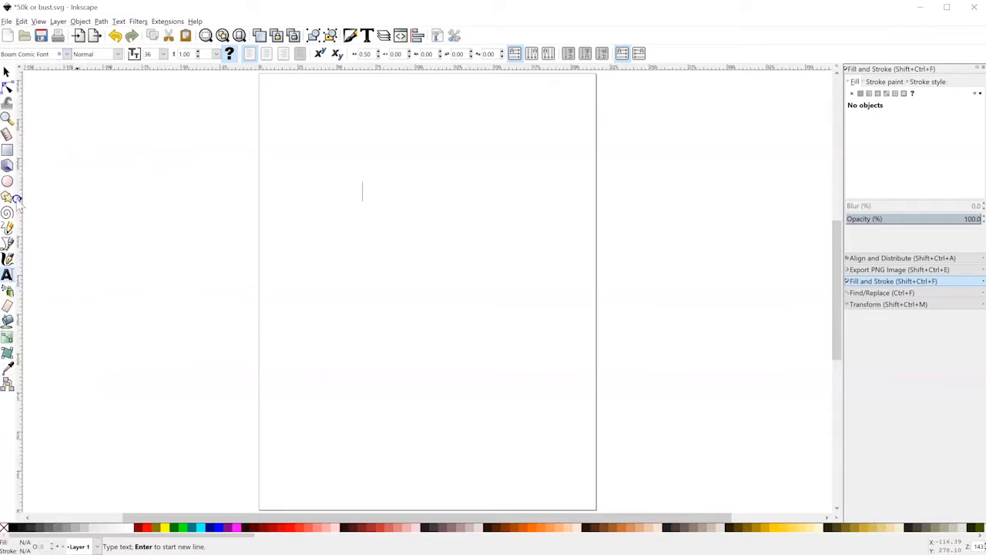
# Enter the text "50K" in the upper part of the page and select it
pyautogui.click(390, 203)
pyautogui.write('50K')
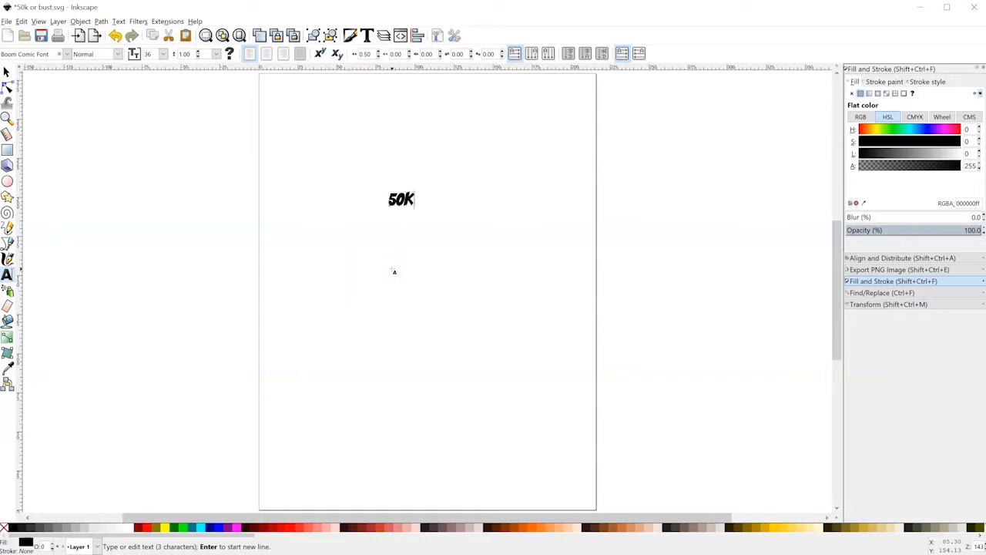
pyautogui.click(419, 214)
pyautogui.click(399, 199)
pyautogui.doubleClick(398, 196)
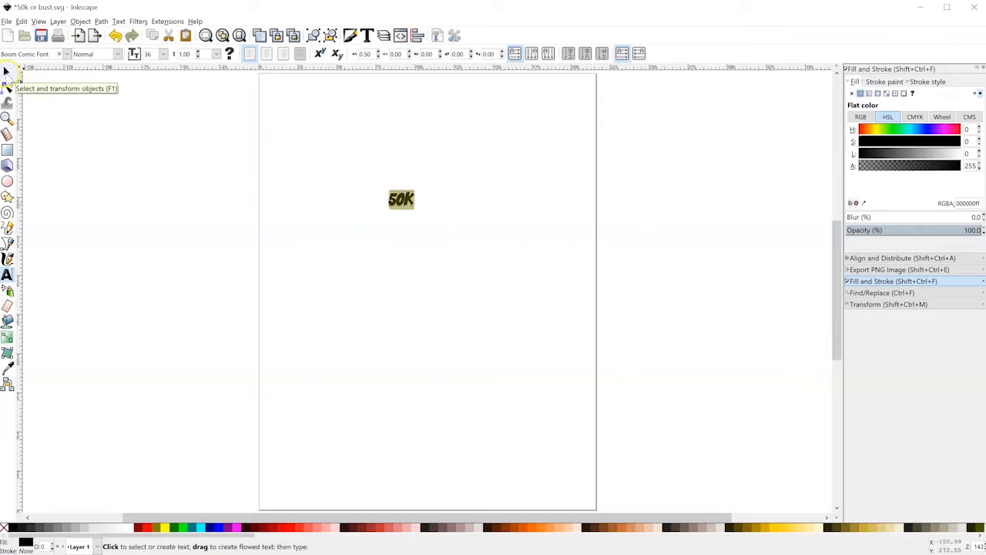
# Try stretching the "50K" text to about 61 by 50 mm without keeping its proportions, and undo the stretch
pyautogui.click(7, 75)
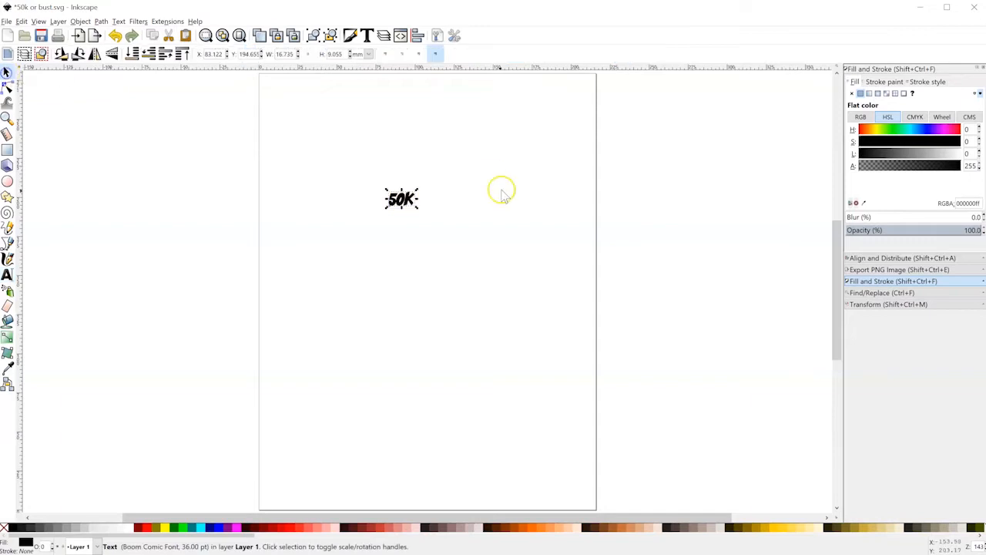
pyautogui.moveTo(406, 201); pyautogui.dragTo(471, 249)
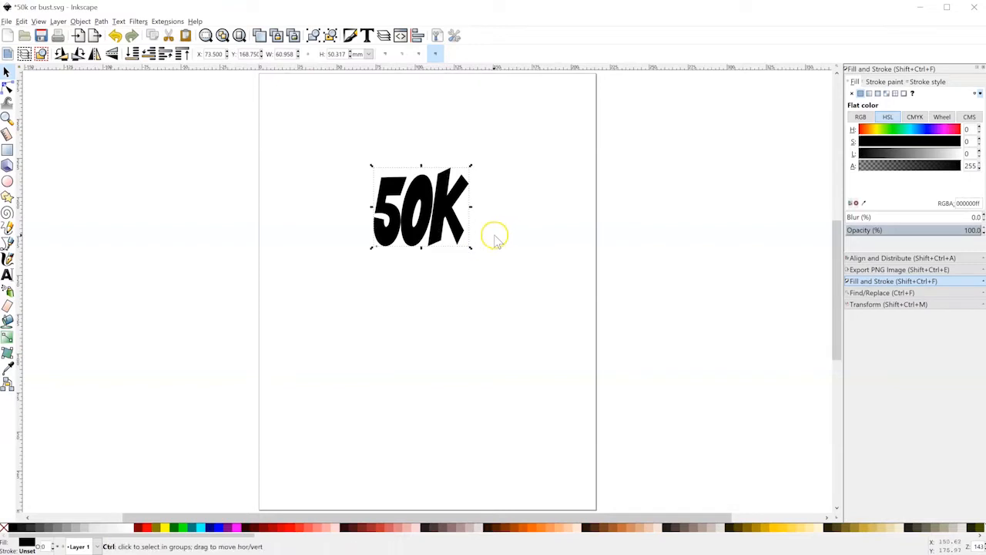
pyautogui.hotkey('ctrl', 'z')
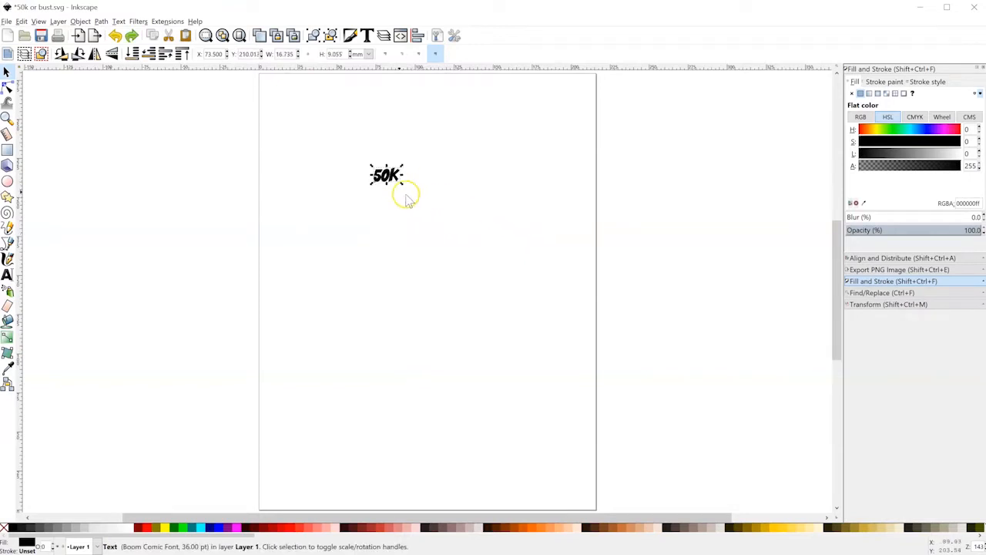
# Scale the "50K" text proportionally to about 85 by 46 mm and position it in the upper middle of the page
pyautogui.press('ctrl')
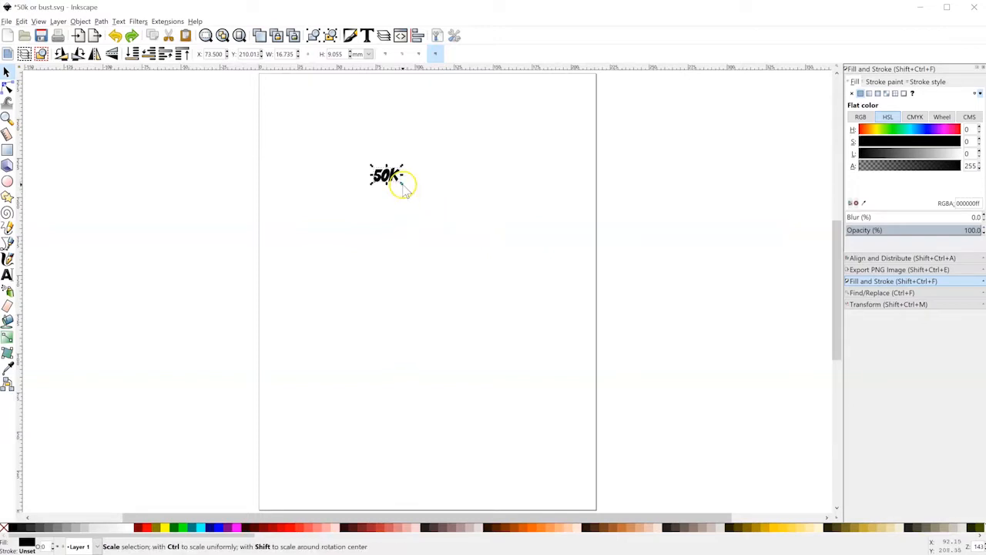
pyautogui.moveTo(401, 184); pyautogui.dragTo(406, 186)
pyautogui.moveTo(445, 215); pyautogui.dragTo(428, 192)
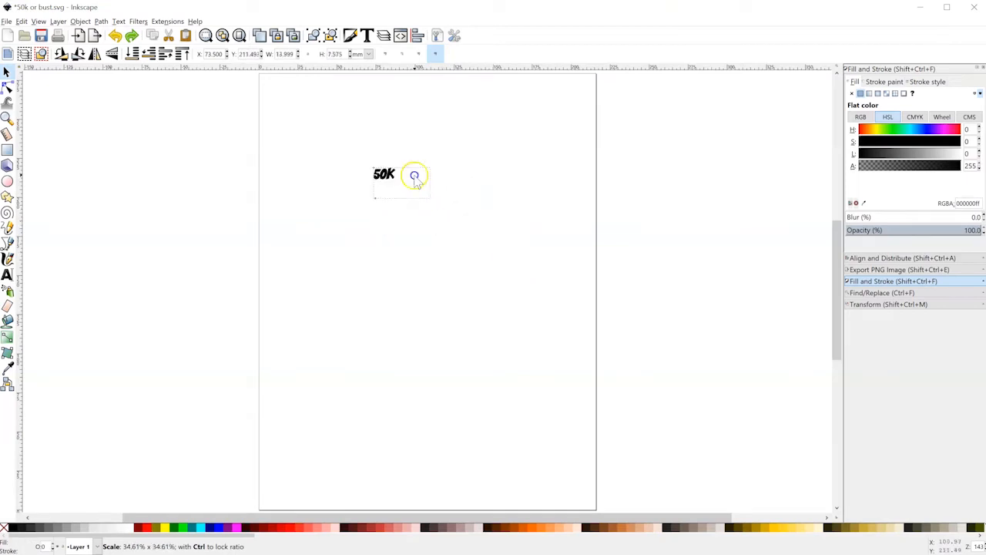
pyautogui.moveTo(486, 236); pyautogui.dragTo(449, 203)
pyautogui.click(749, 46)
pyautogui.hotkey('ctrl', 'z')
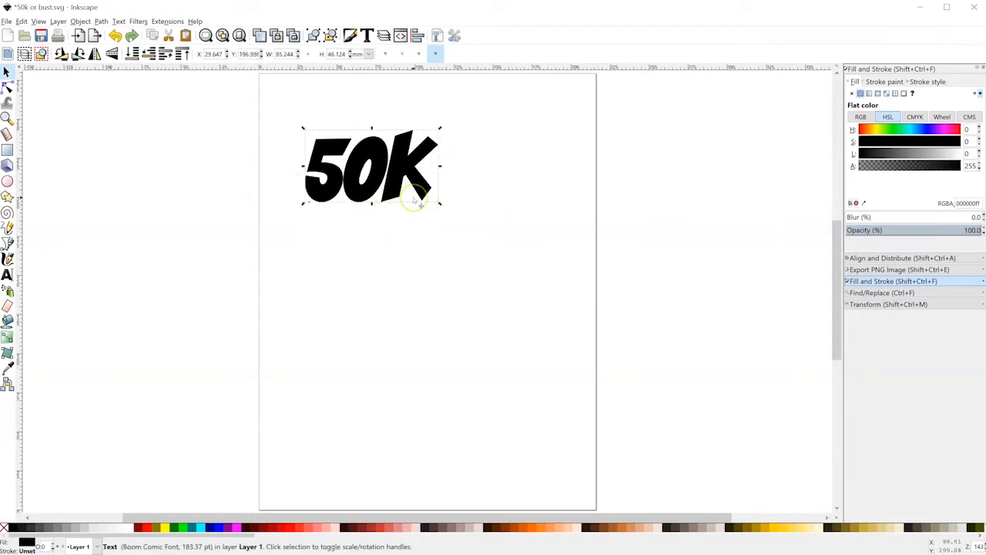
pyautogui.moveTo(420, 205); pyautogui.dragTo(452, 232)
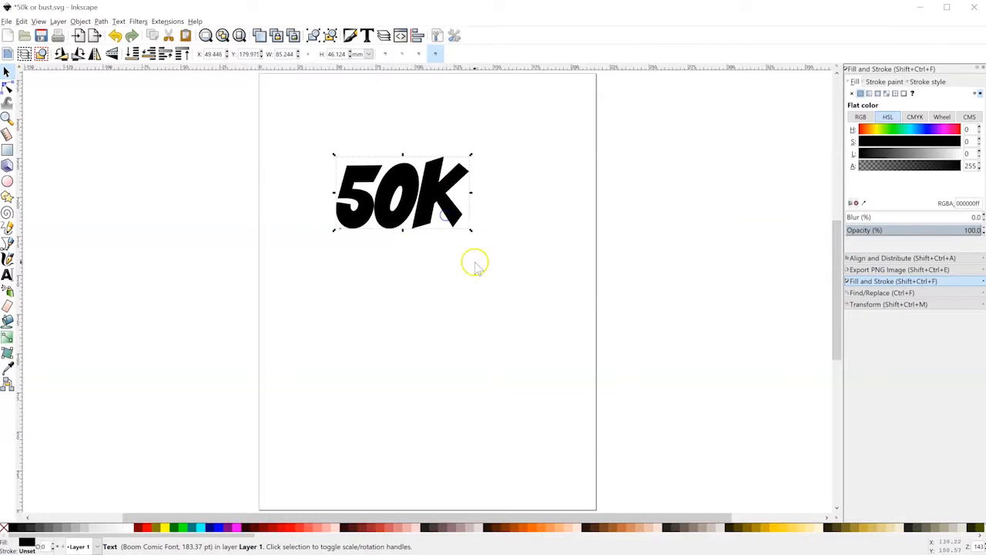
# Add a separate text object "OR BUST!" in Boom Comic Font below the "50K" text and select it as an object
pyautogui.click(509, 283)
pyautogui.click(7, 274)
pyautogui.click(365, 302)
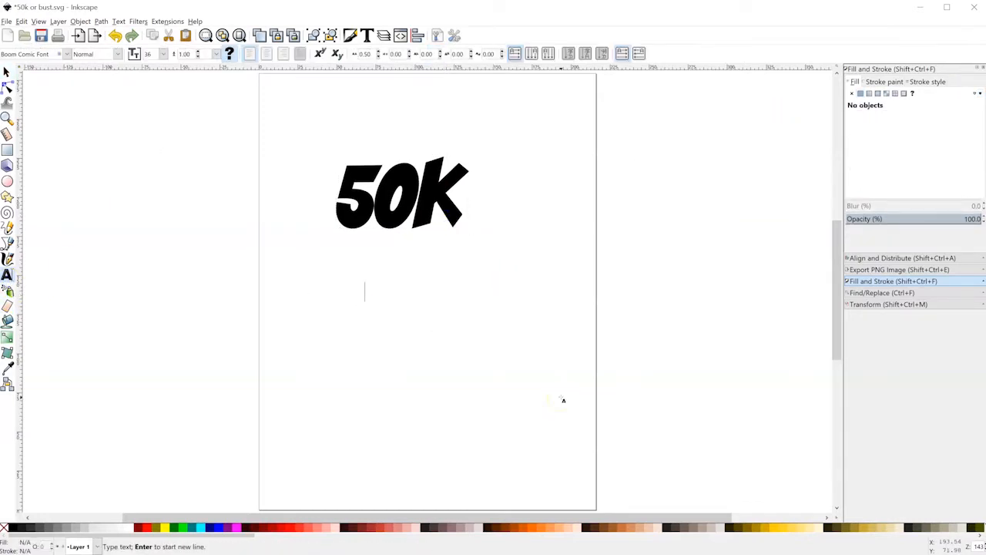
pyautogui.write('OR BUST!')
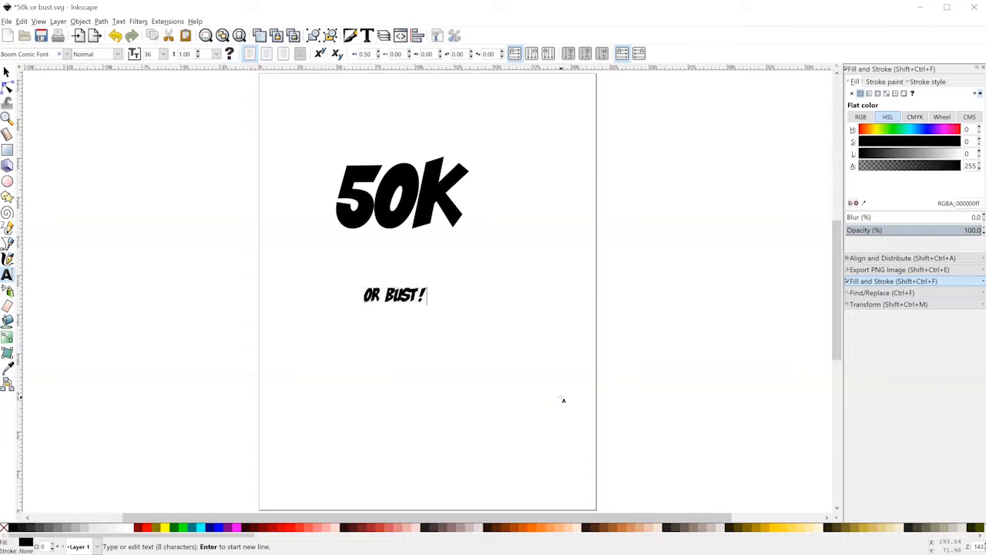
pyautogui.click(7, 72)
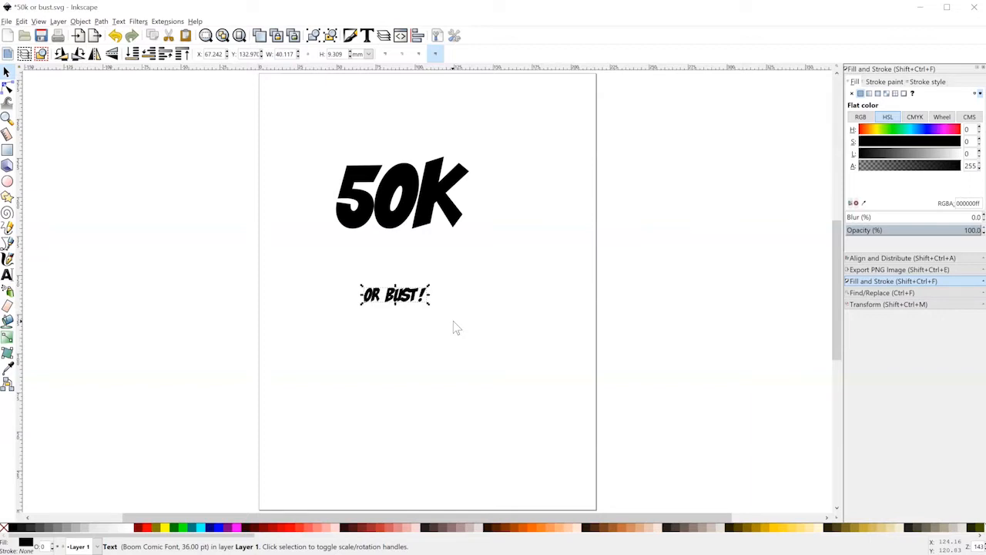
# Switch to the browser to view the NaNoWriMo home page and its Camp NaNoWriMo page, and return to Inkscape
pyautogui.hotkey('alt', 'Tab')
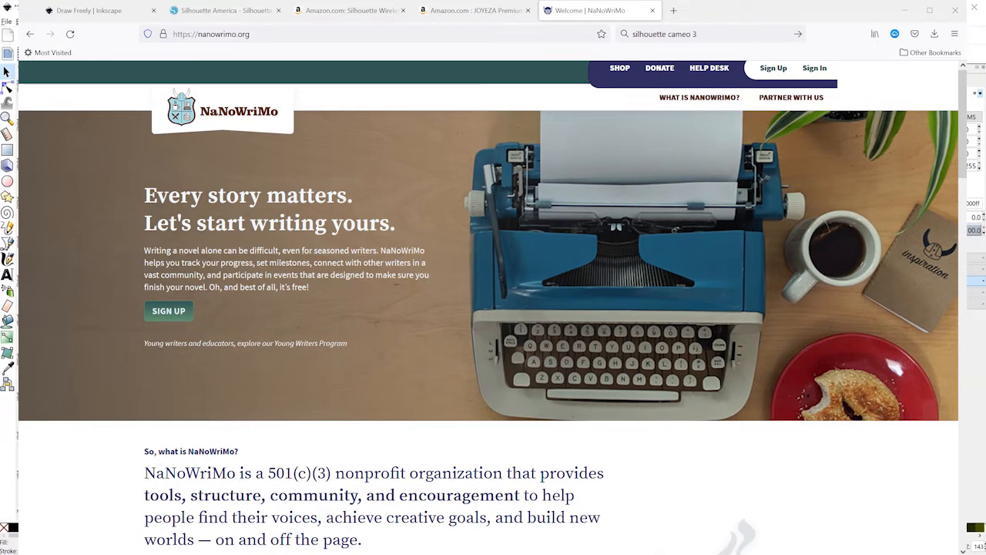
pyautogui.hotkey('alt', 'Tab')
pyautogui.hotkey('alt', 'Tab')
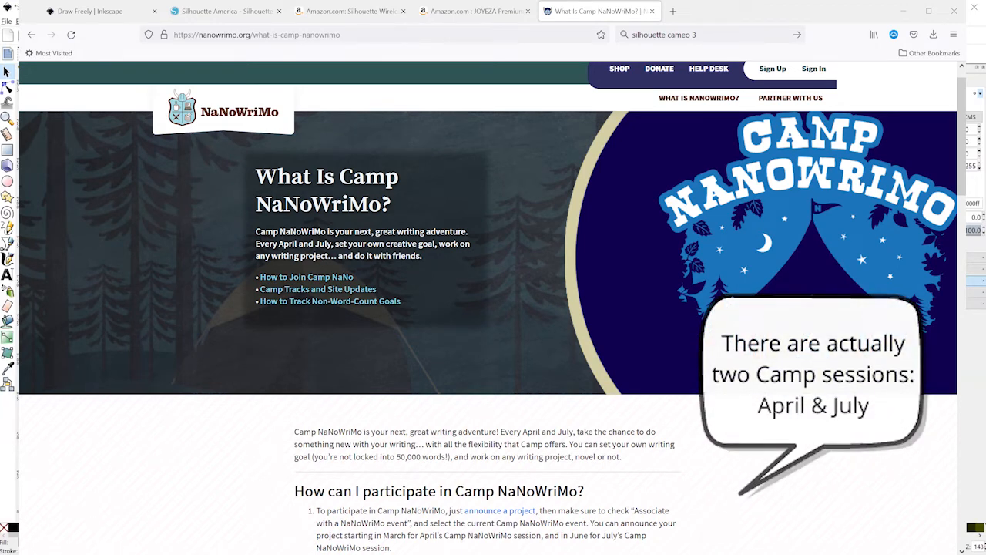
pyautogui.hotkey('alt', 'Tab')
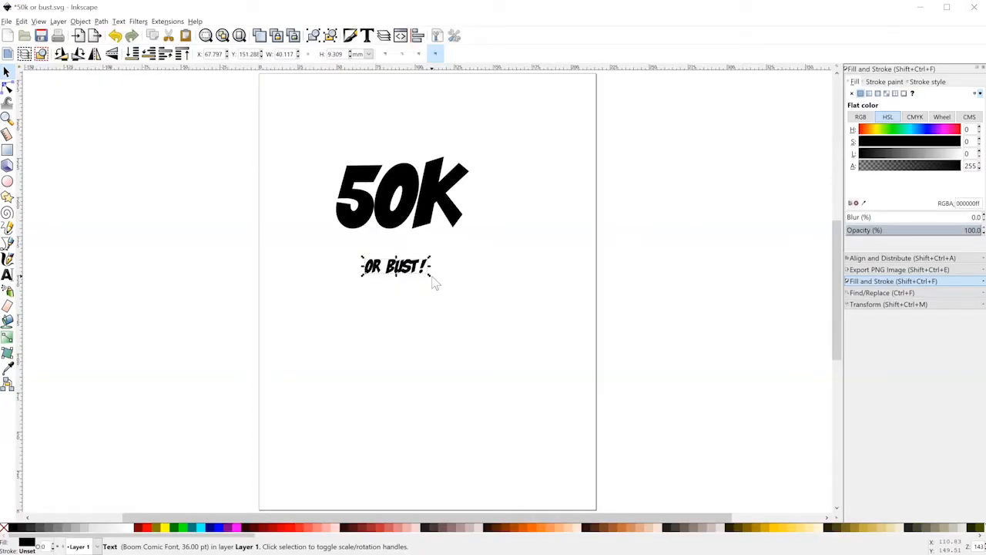
# Scale the "OR BUST!" text proportionally to about 83 by 19 mm and position it directly beneath "50K"
pyautogui.click(432, 285)
pyautogui.moveTo(433, 285); pyautogui.dragTo(489, 326)
pyautogui.moveTo(447, 279); pyautogui.dragTo(468, 282)
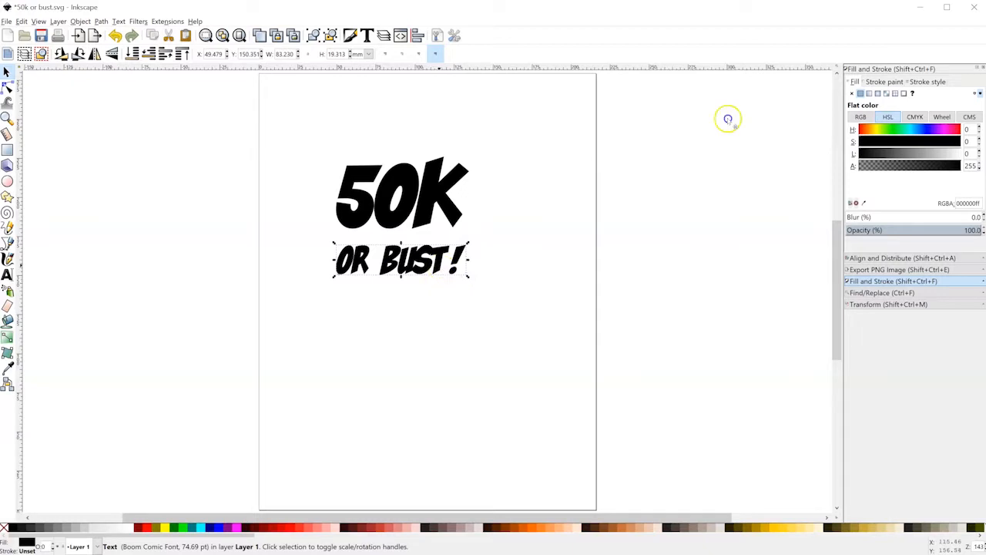
pyautogui.click(390, 291)
pyautogui.moveTo(426, 262); pyautogui.dragTo(427, 248)
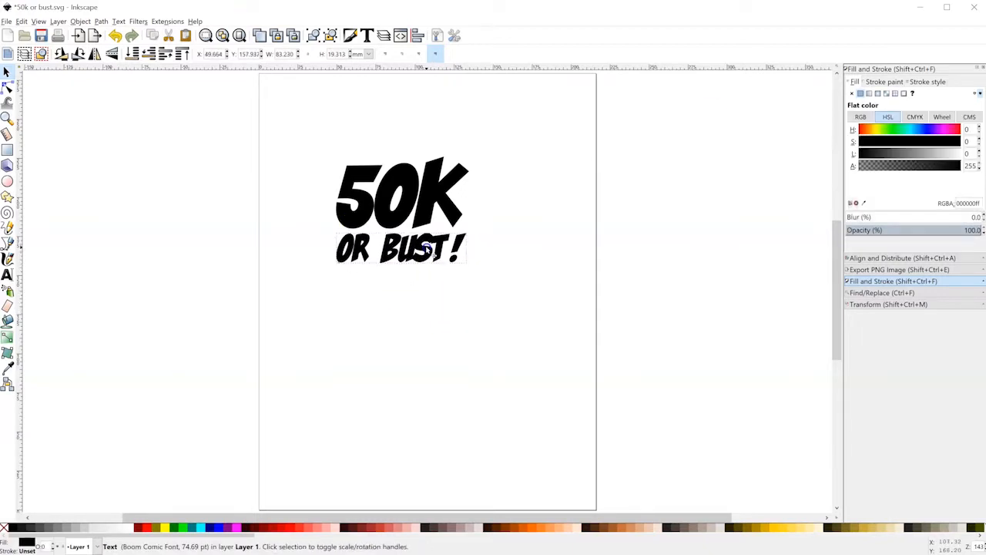
pyautogui.click(437, 287)
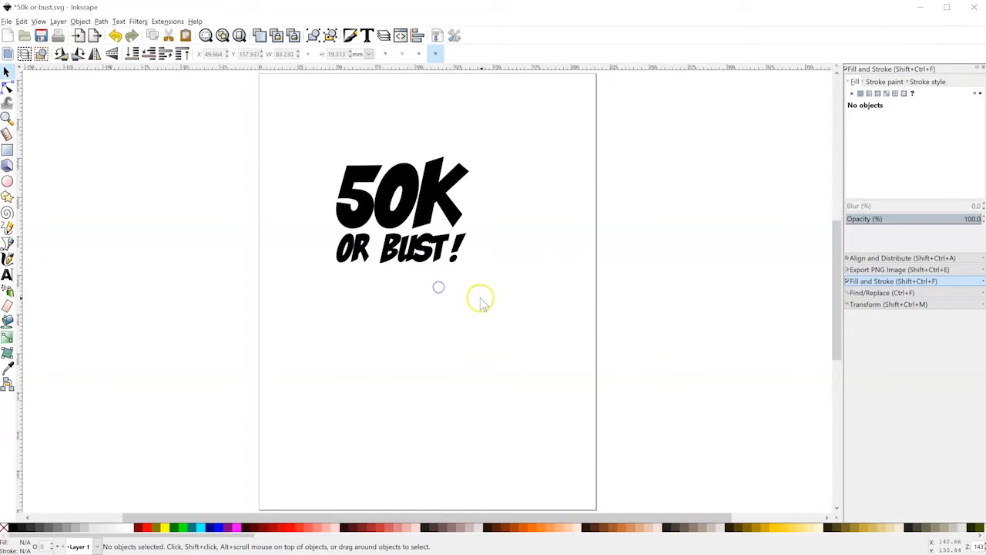
# Add a separate text object "#WRITERLIFE" in Trouble Font below the "OR BUST!" text
pyautogui.click(8, 275)
pyautogui.click(380, 341)
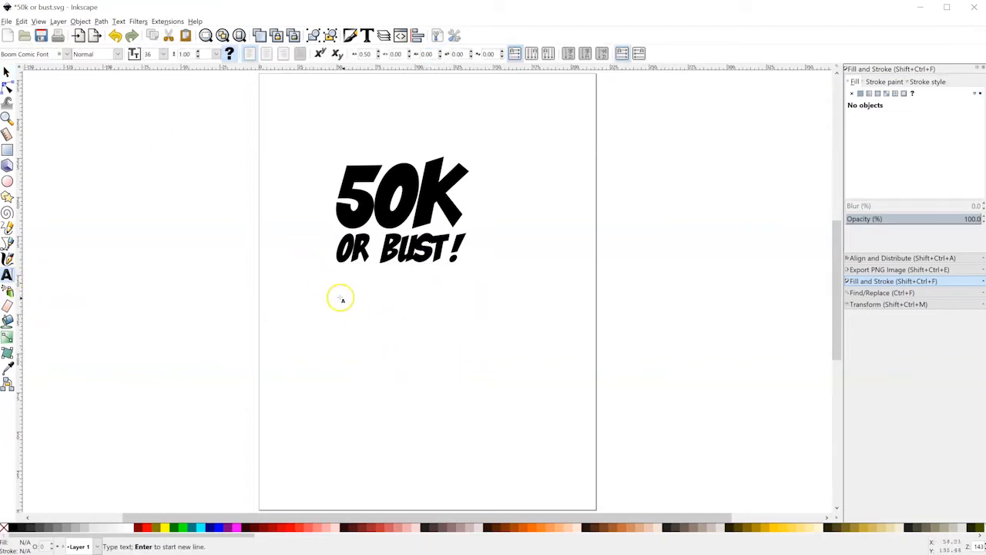
pyautogui.press('Escape')
pyautogui.click(66, 53)
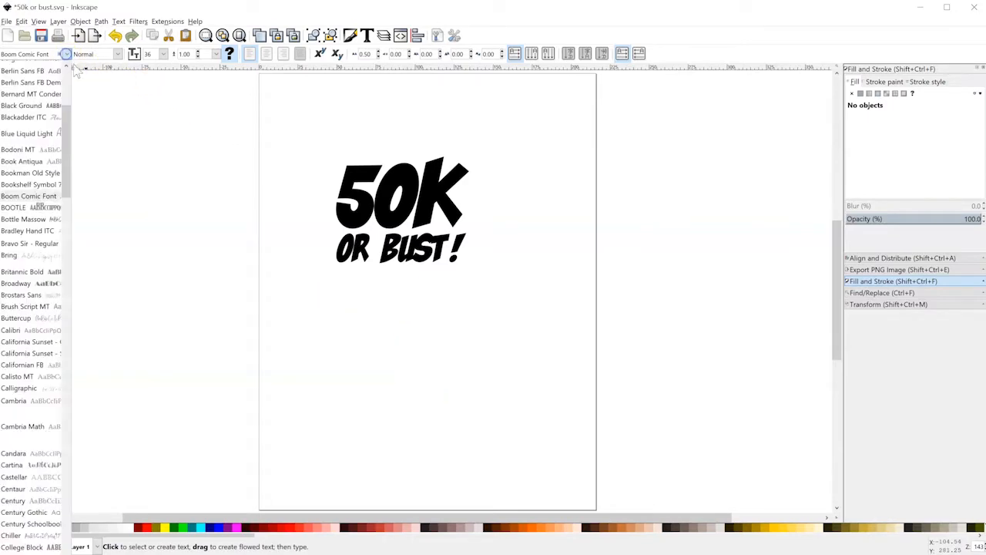
pyautogui.scroll(-20, 44, 220)
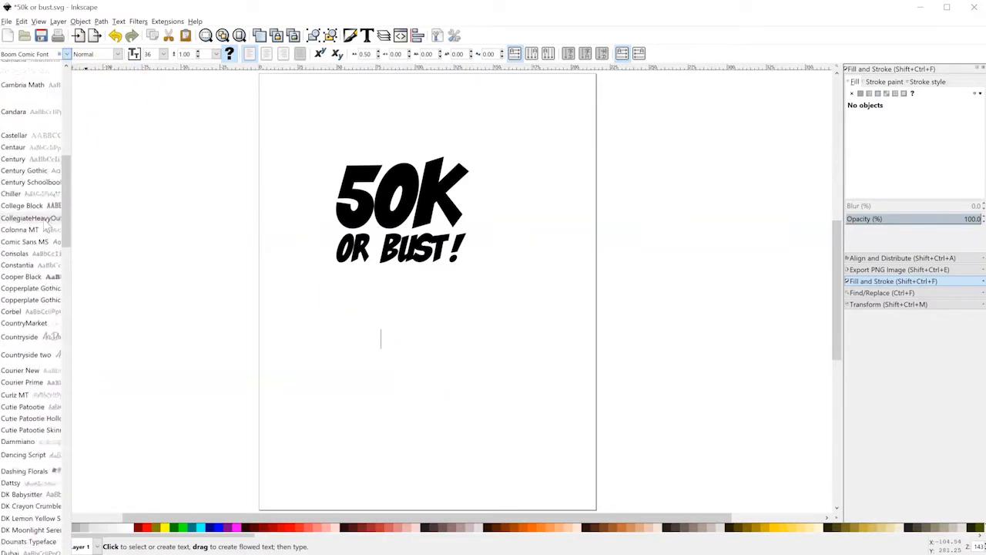
pyautogui.scroll(-20, 44, 245)
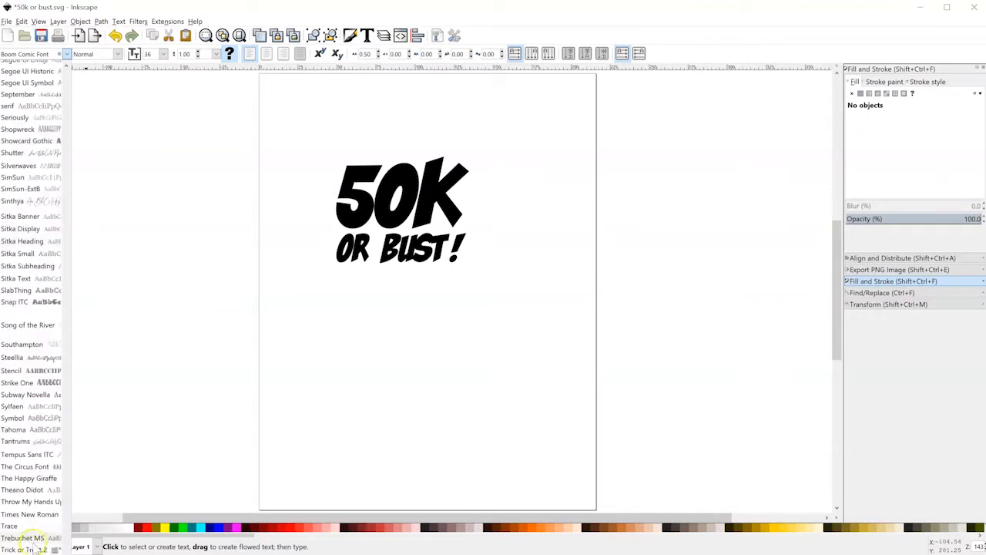
pyautogui.click(381, 345)
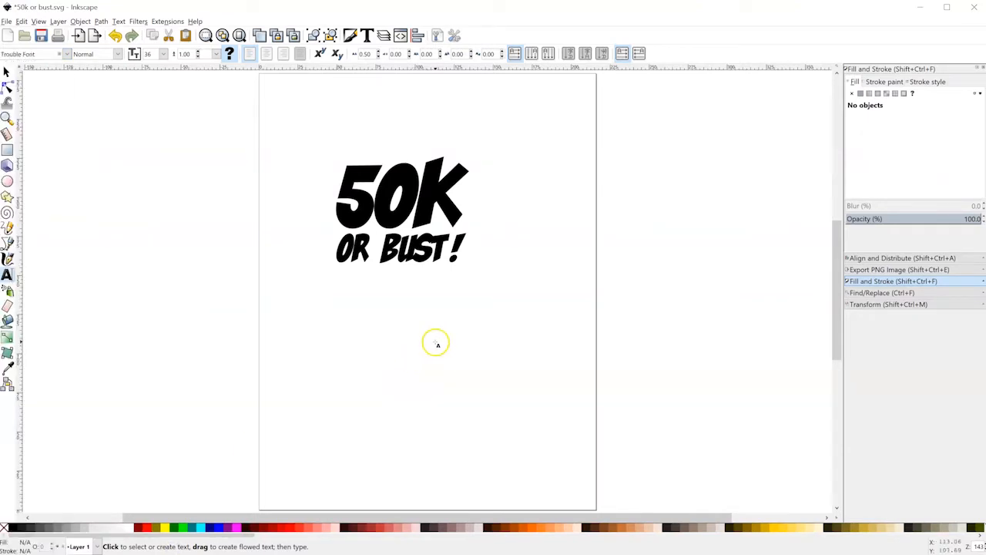
pyautogui.click(445, 454)
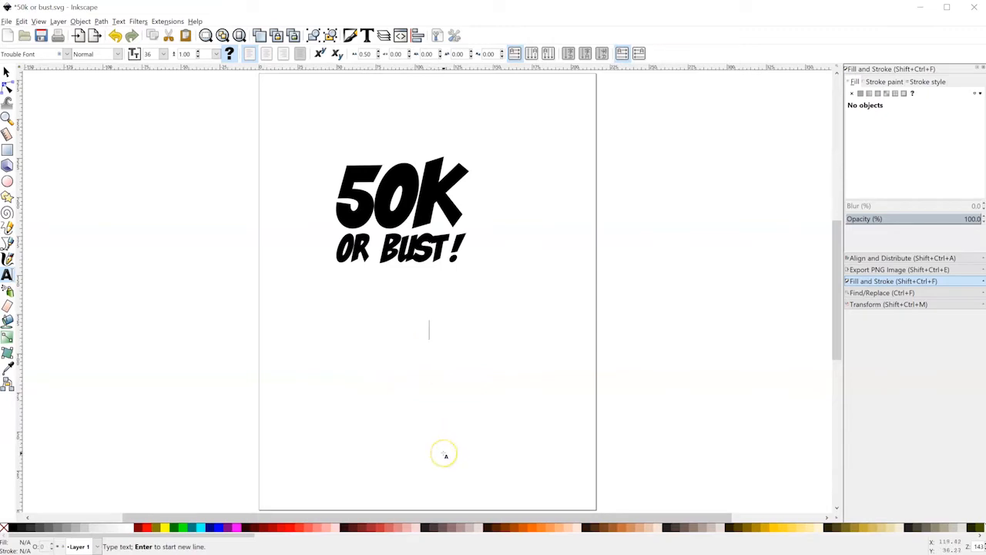
pyautogui.write('#WRITERLIFE')
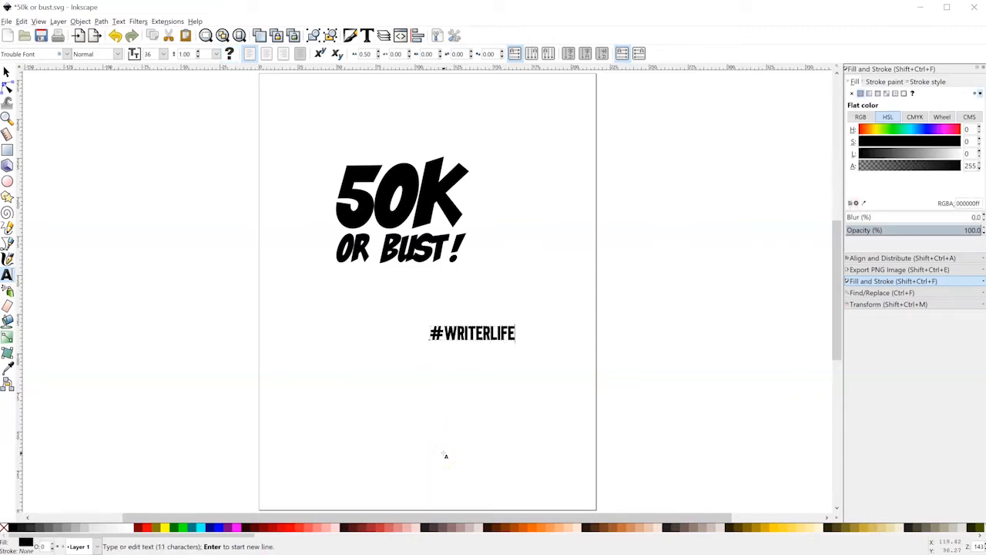
# Set the letter spacing of the whole "#WRITERLIFE" text to 2 px and select it as an object
pyautogui.click(484, 337)
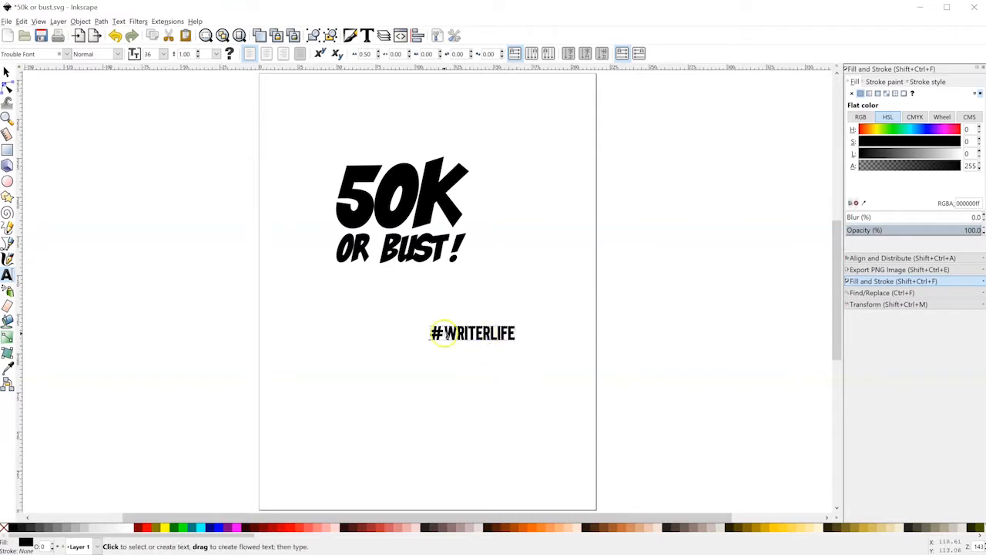
pyautogui.doubleClick(487, 333)
pyautogui.click(486, 333)
pyautogui.hotkey('ctrl', 'a')
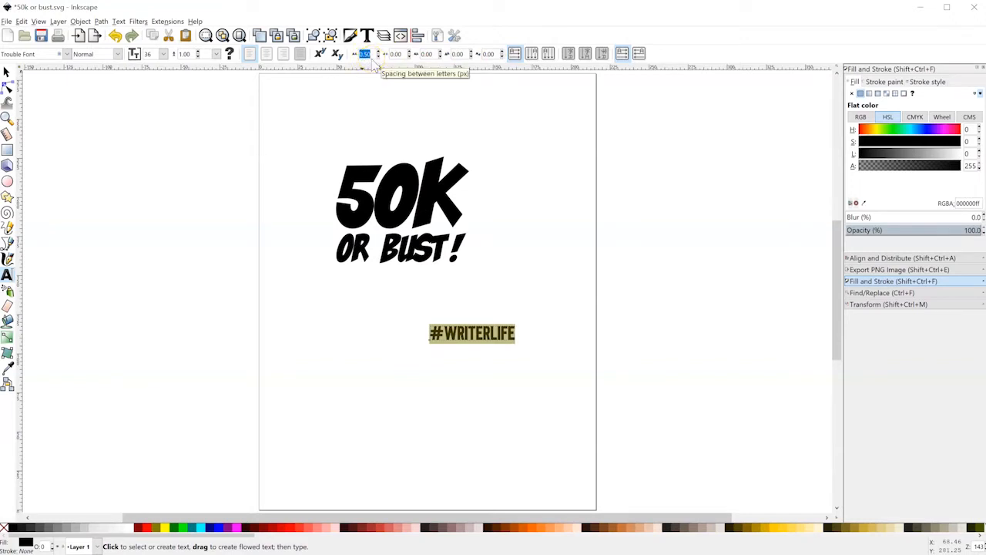
pyautogui.write('2')
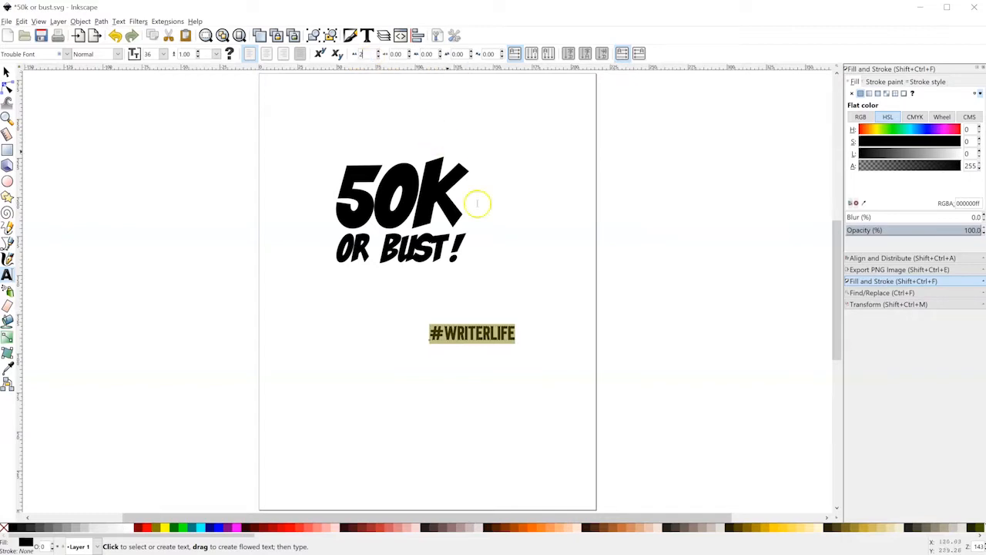
pyautogui.click(511, 352)
pyautogui.click(8, 72)
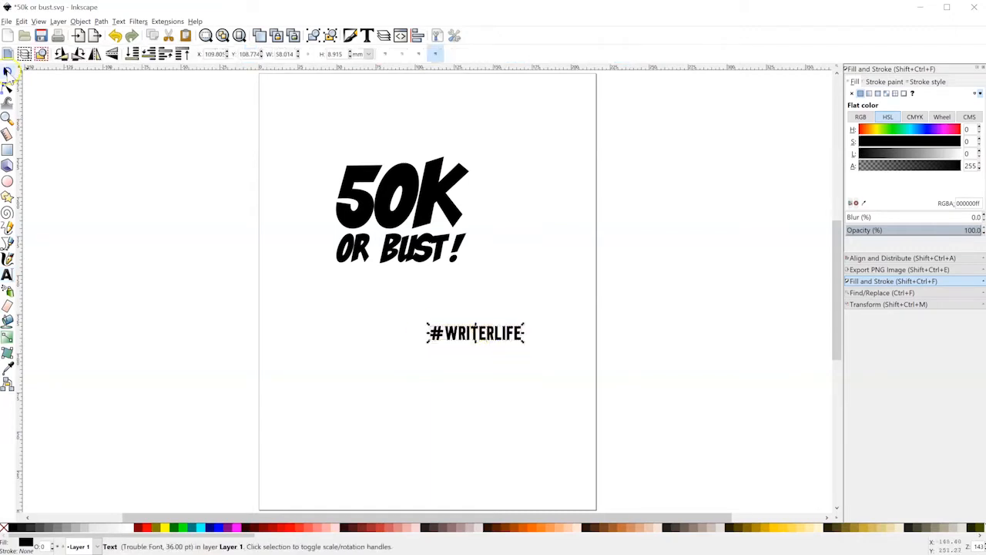
# Move "#WRITERLIFE" beneath "OR BUST!" and scale it proportionally to about 82 by 13 mm
pyautogui.moveTo(480, 336); pyautogui.dragTo(464, 305)
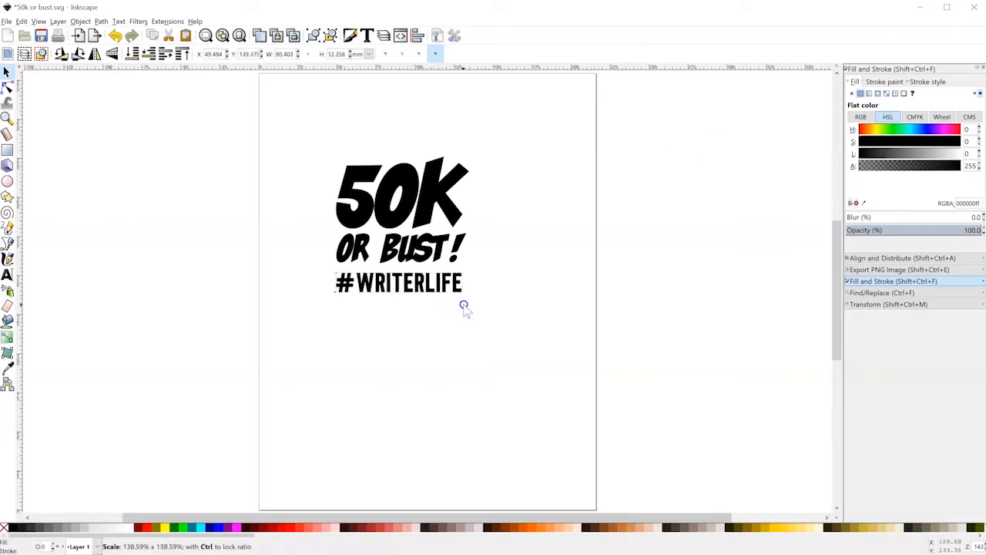
pyautogui.moveTo(465, 293); pyautogui.dragTo(418, 286)
pyautogui.click(459, 360)
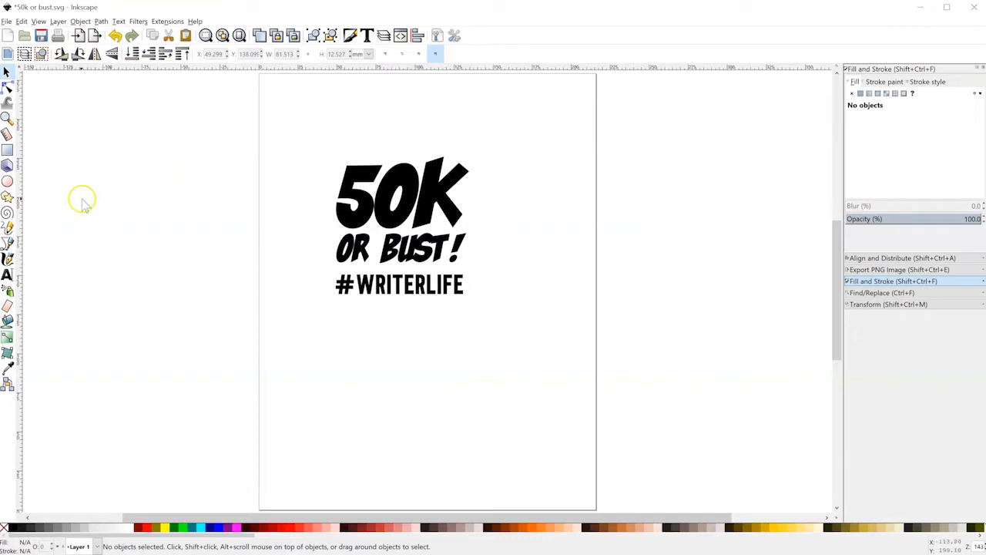
# Draw a wide rectangle about 121 by 11 mm and place it just below the "#WRITERLIFE" text
pyautogui.click(8, 151)
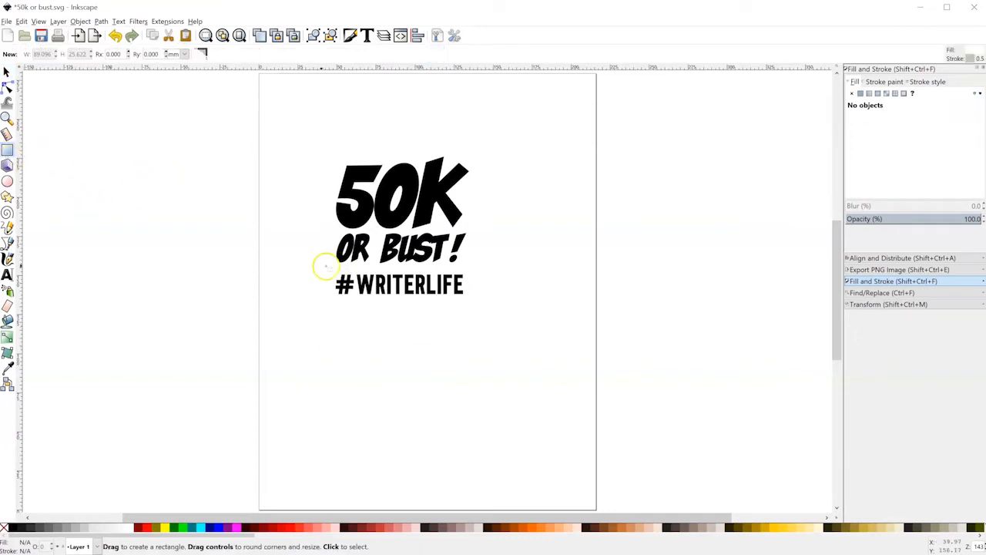
pyautogui.moveTo(357, 354); pyautogui.dragTo(547, 370)
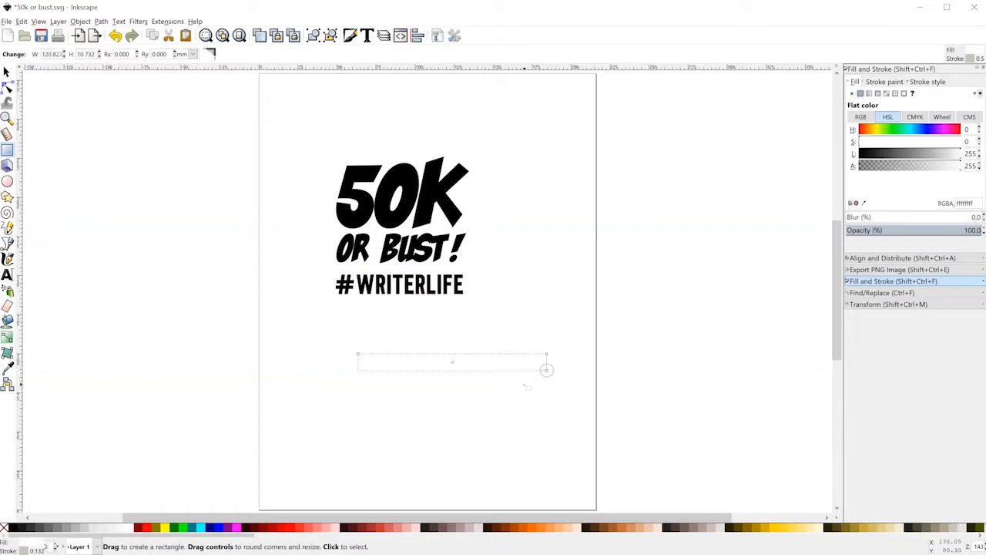
pyautogui.click(25, 549)
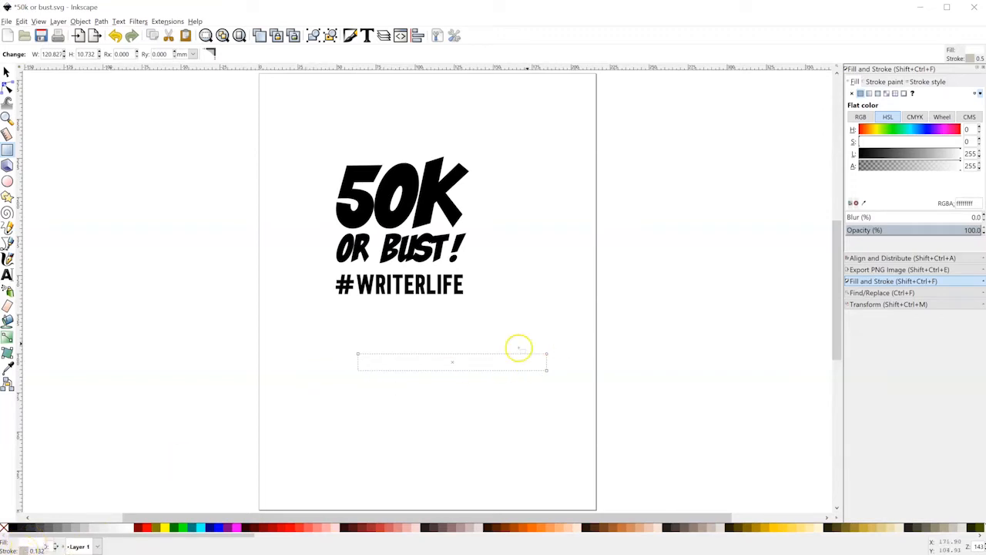
pyautogui.click(7, 71)
pyautogui.click(539, 368)
pyautogui.moveTo(540, 368); pyautogui.dragTo(492, 337)
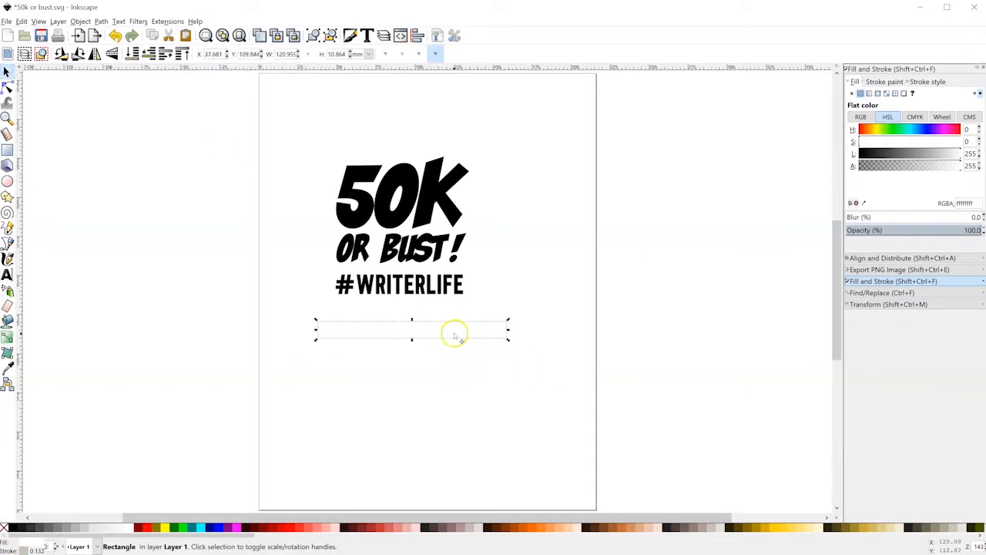
# Fill the rectangle with black and remove its stroke paint
pyautogui.click(13, 529)
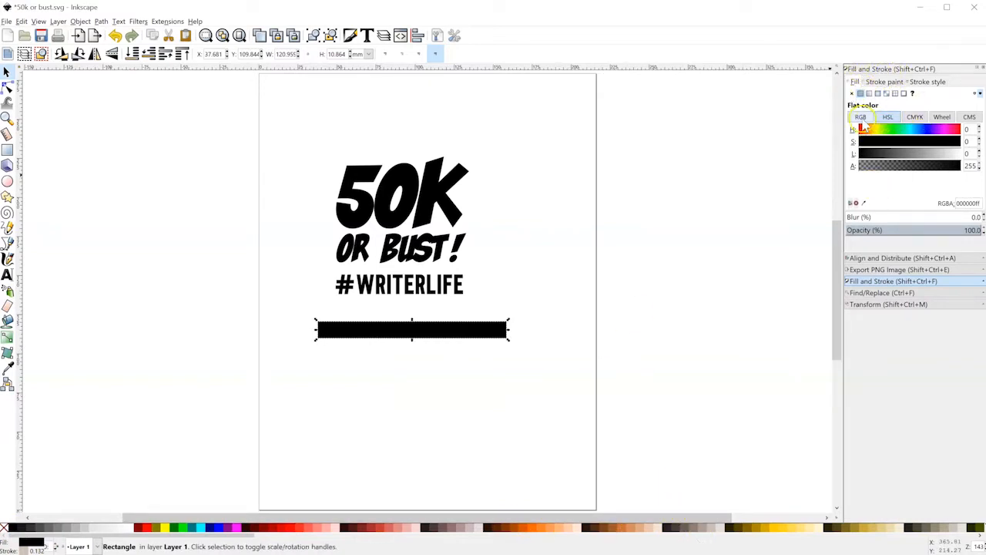
pyautogui.click(861, 118)
pyautogui.click(887, 118)
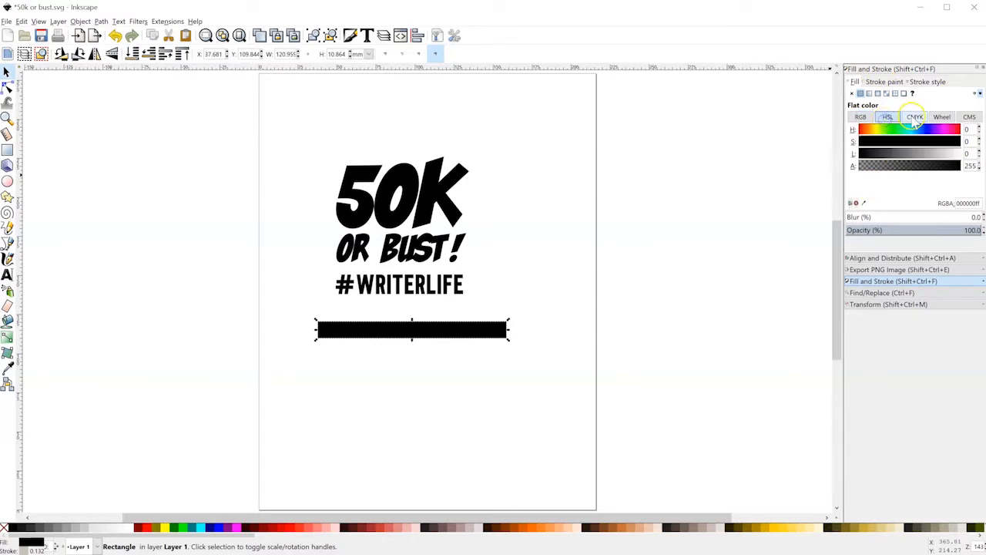
pyautogui.click(914, 118)
pyautogui.click(942, 117)
pyautogui.click(887, 81)
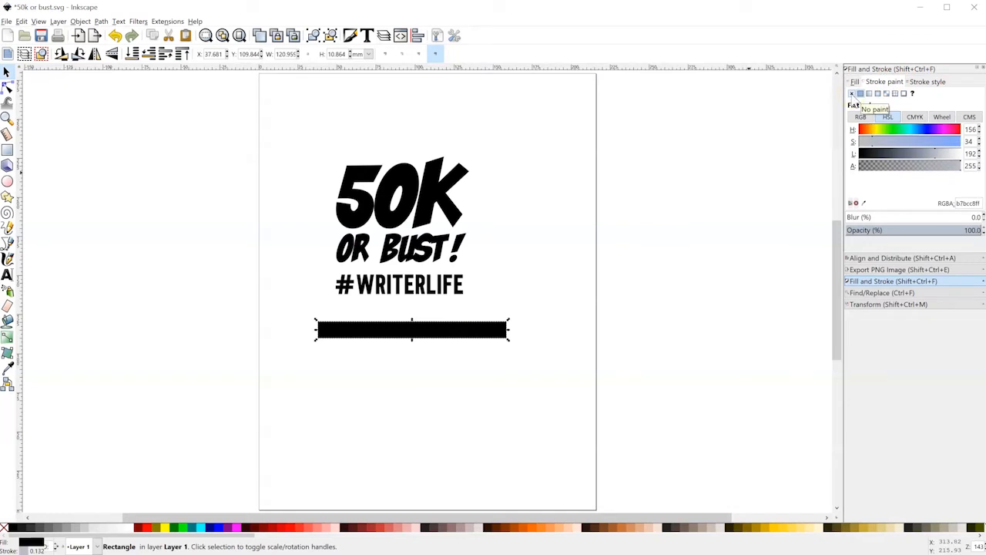
pyautogui.click(851, 93)
pyautogui.click(855, 82)
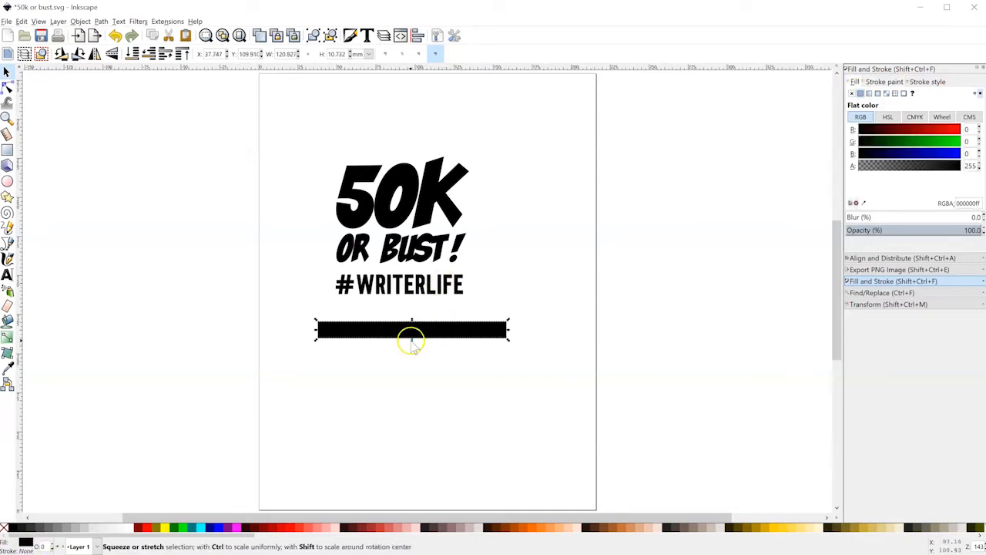
# Flatten the rectangle into a line about 0.74 mm high and move it between "OR BUST!" and "#WRITERLIFE"
pyautogui.moveTo(412, 344); pyautogui.dragTo(412, 327)
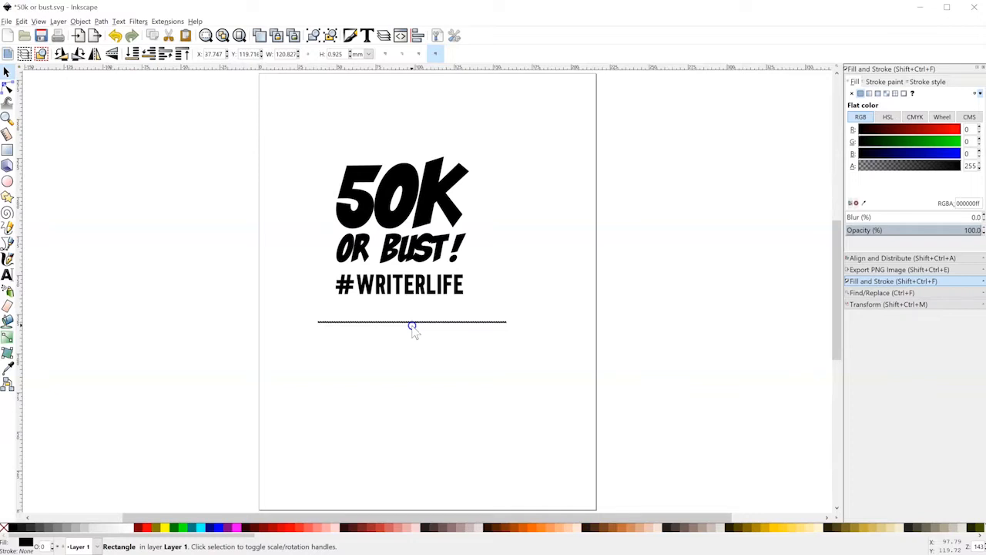
pyautogui.moveTo(412, 327); pyautogui.dragTo(412, 325)
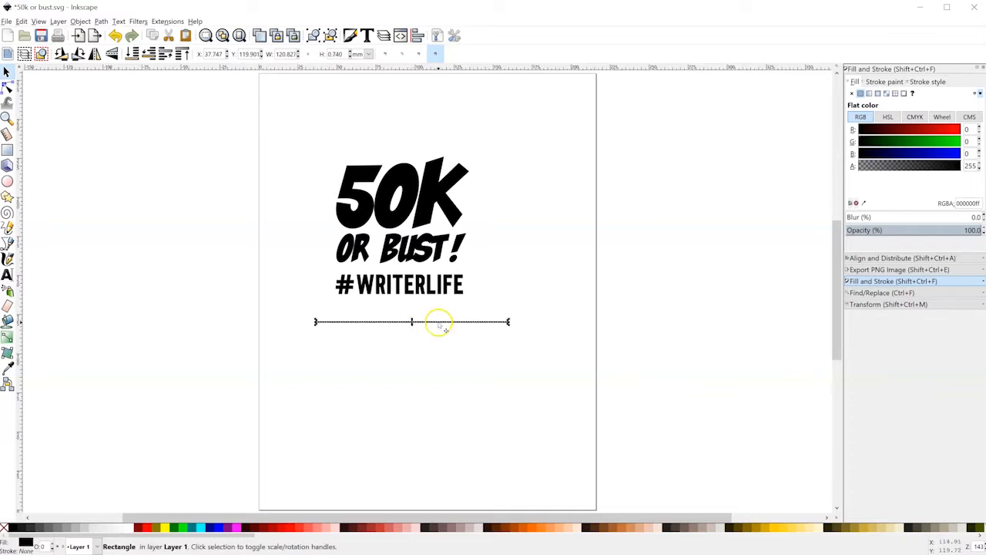
pyautogui.moveTo(481, 324)
pyautogui.mouseDown()
pyautogui.moveTo(502, 309)
pyautogui.moveTo(509, 267)
pyautogui.moveTo(499, 270)
pyautogui.mouseUp()
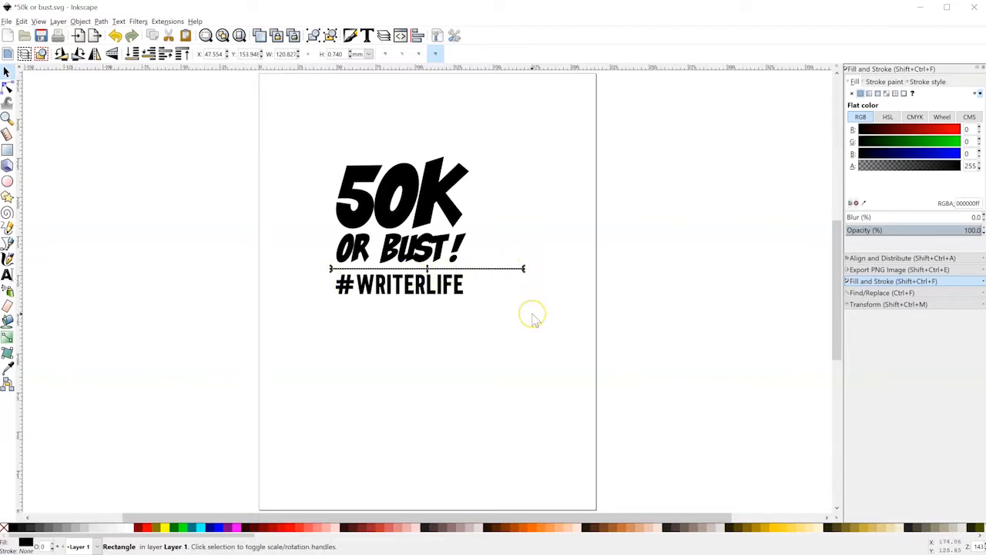
# Shorten the divider line from its far end to about 85 mm to match the lettering's width, and deselect it
pyautogui.press('+')
pyautogui.press('+')
pyautogui.press('+')
pyautogui.press('+')
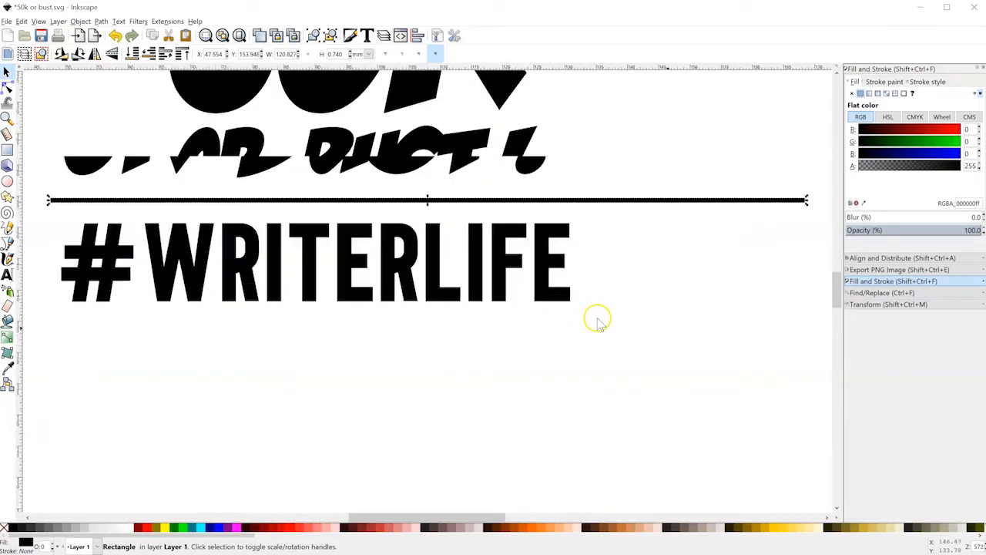
pyautogui.scroll(3, 637, 312)
pyautogui.moveTo(807, 292); pyautogui.dragTo(610, 284)
pyautogui.moveTo(603, 285); pyautogui.dragTo(597, 285)
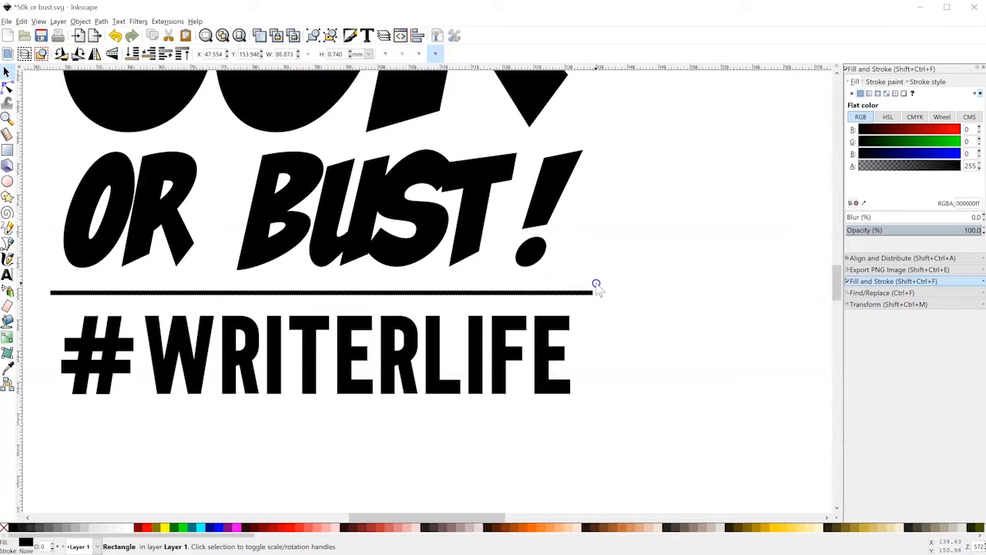
pyautogui.press('-')
pyautogui.press('-')
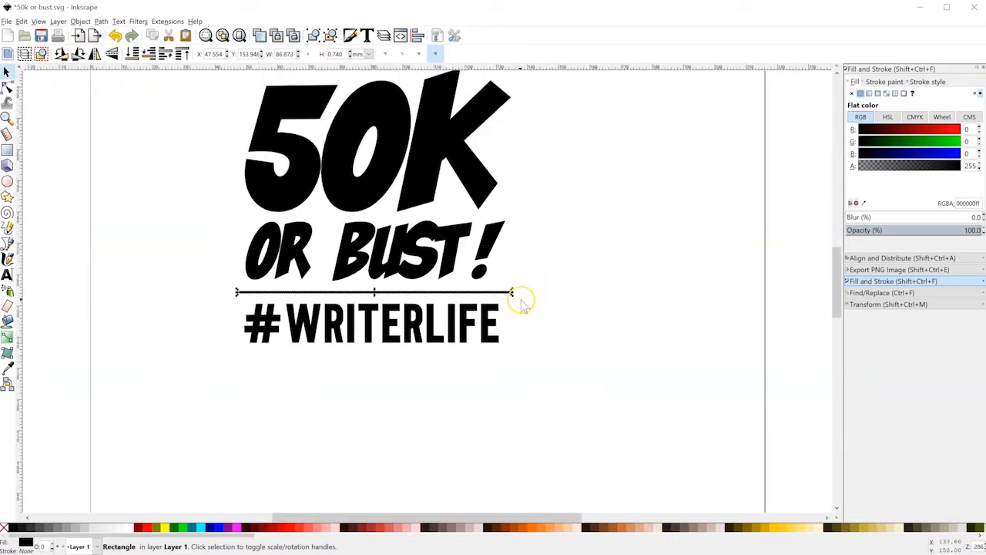
pyautogui.moveTo(512, 297); pyautogui.dragTo(507, 299)
pyautogui.click(629, 301)
pyautogui.press('5')
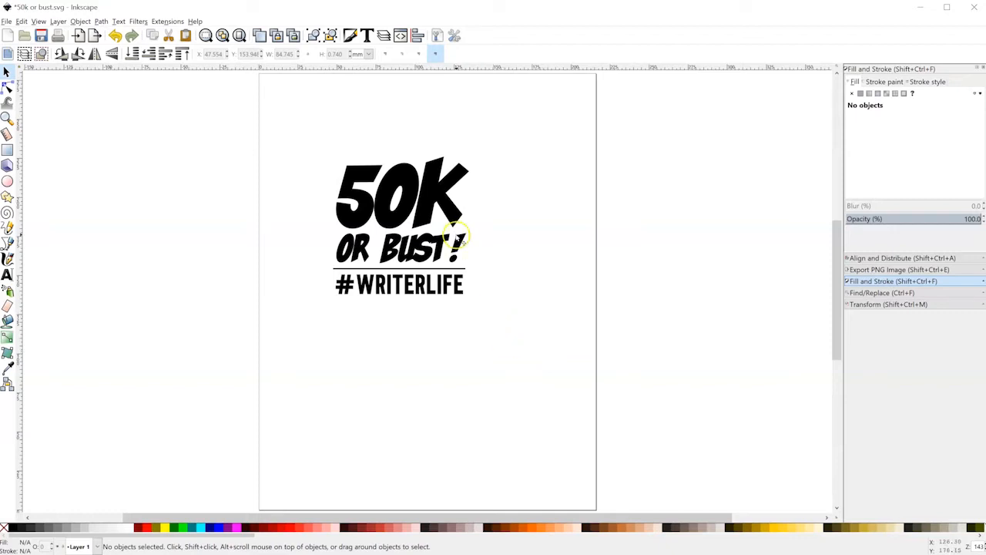
pyautogui.press('-')
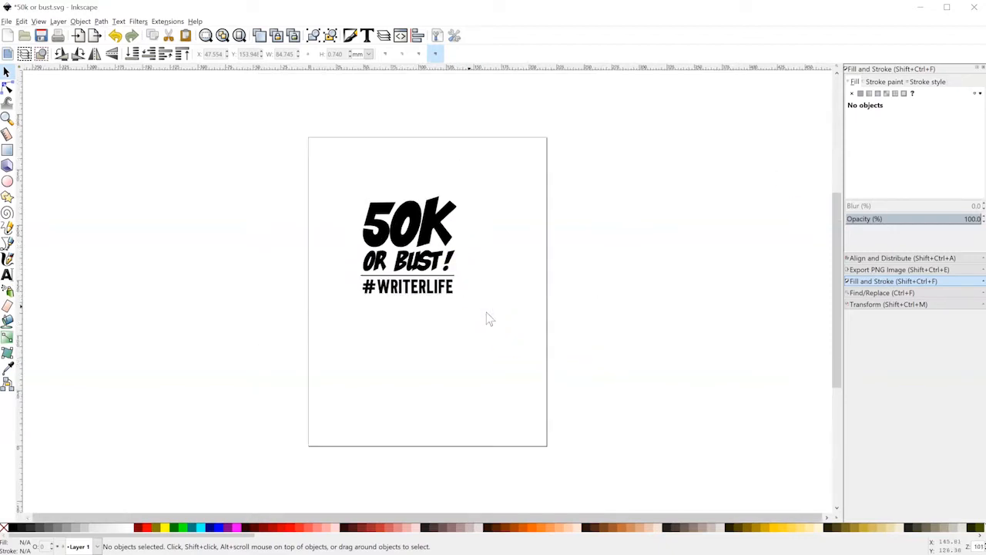
# Group the three text lines with the divider line, and move the group slightly down the page
pyautogui.moveTo(331, 166); pyautogui.dragTo(490, 334)
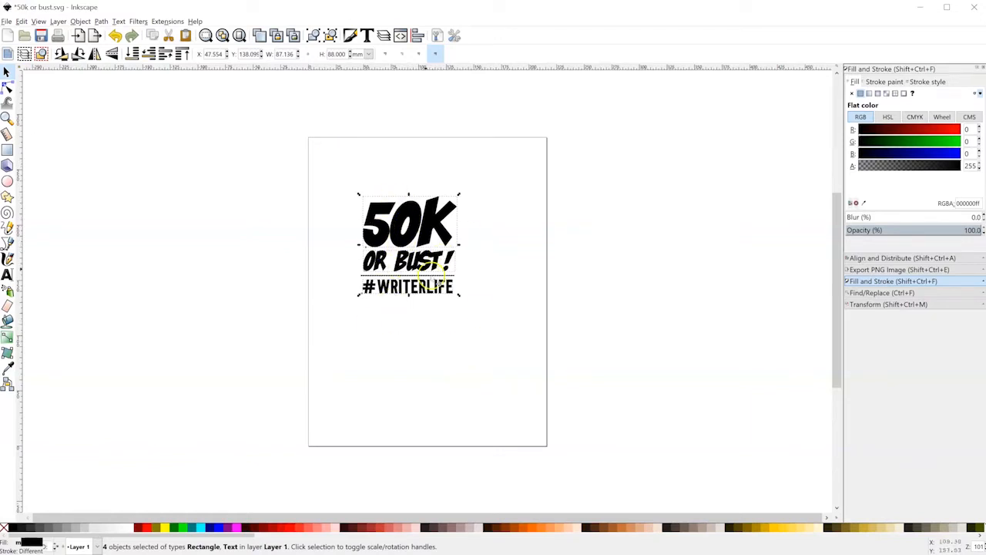
pyautogui.click(314, 37)
pyautogui.click(453, 202)
pyautogui.moveTo(437, 202); pyautogui.dragTo(447, 281)
pyautogui.click(512, 383)
pyautogui.moveTo(447, 335); pyautogui.dragTo(433, 314)
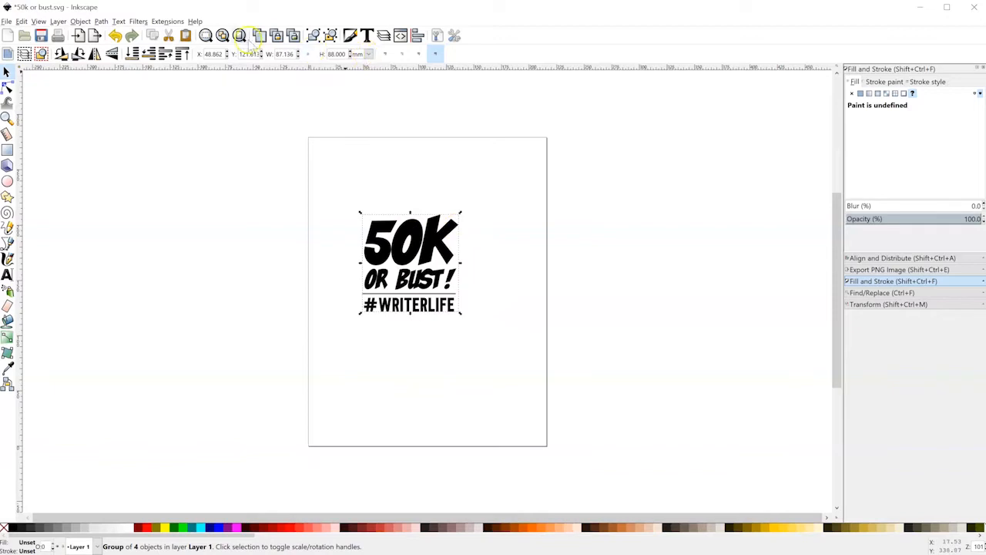
# Switch the measurement units to inches, and shrink the grouped design to about 2.59 by 2.62 in near the page's upper-left corner
pyautogui.click(369, 54)
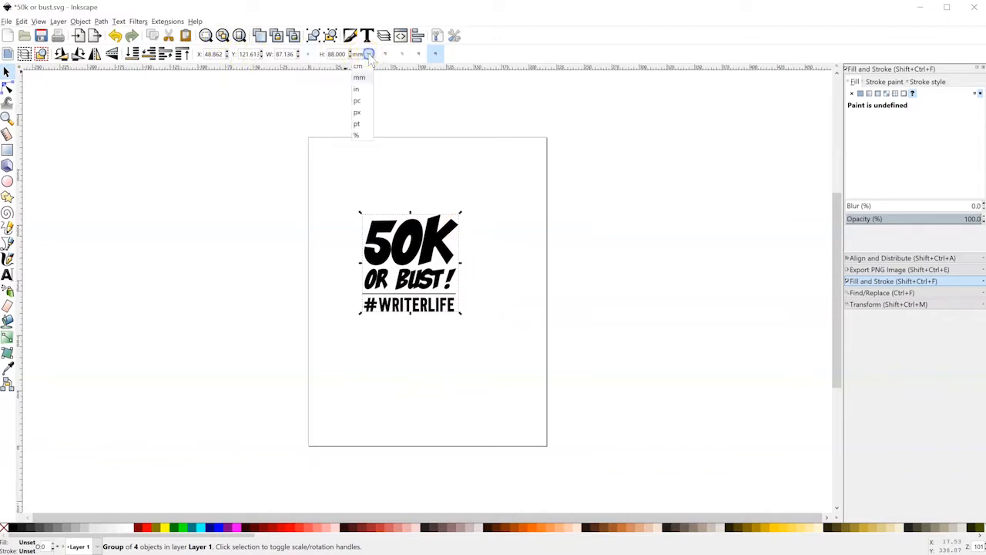
pyautogui.click(357, 89)
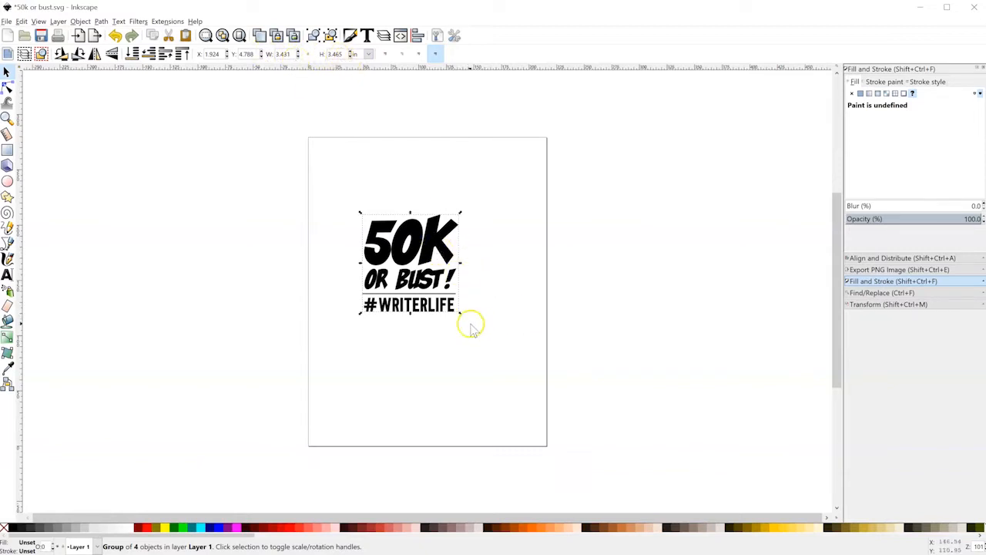
pyautogui.moveTo(434, 245); pyautogui.dragTo(410, 189)
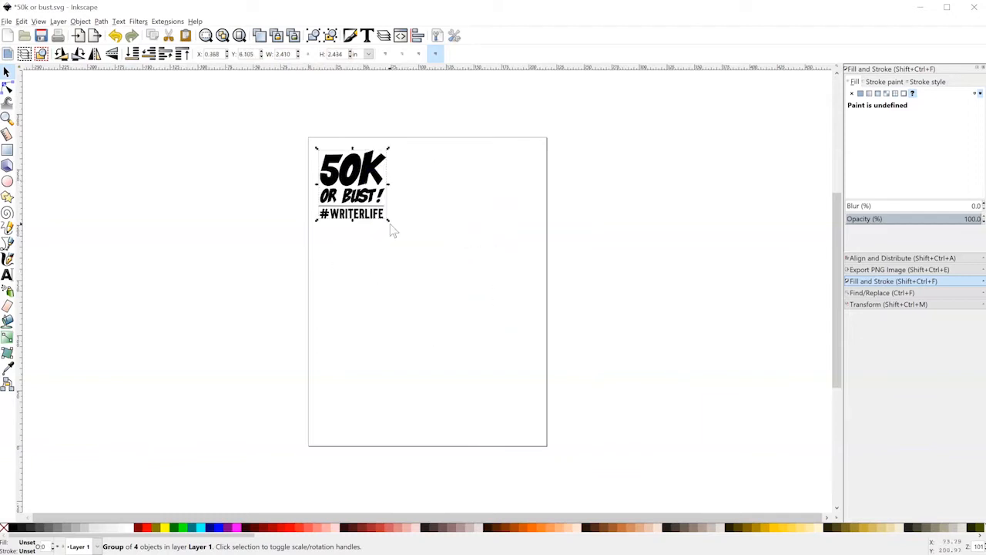
pyautogui.moveTo(390, 227); pyautogui.dragTo(419, 238)
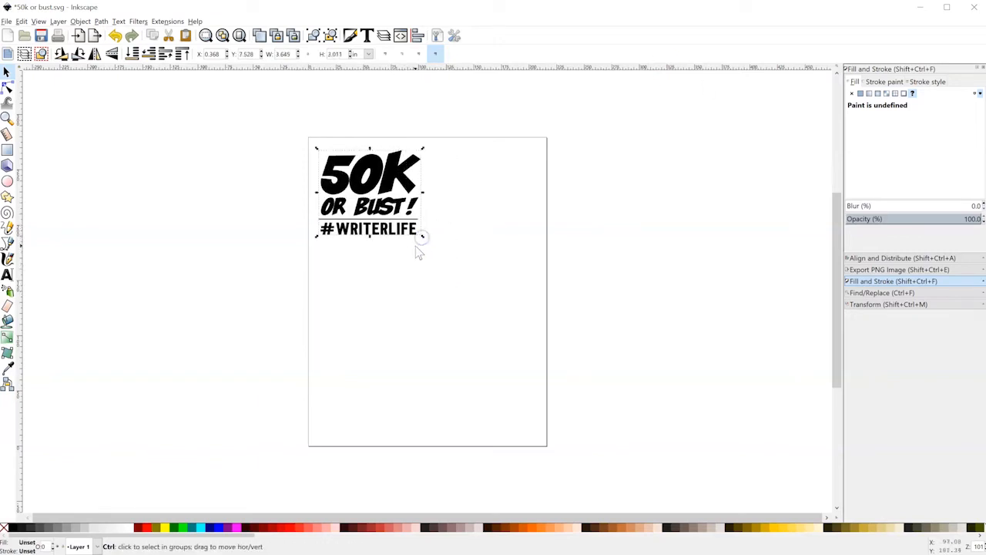
pyautogui.hotkey('ctrl', 'z')
pyautogui.moveTo(372, 174); pyautogui.dragTo(383, 177)
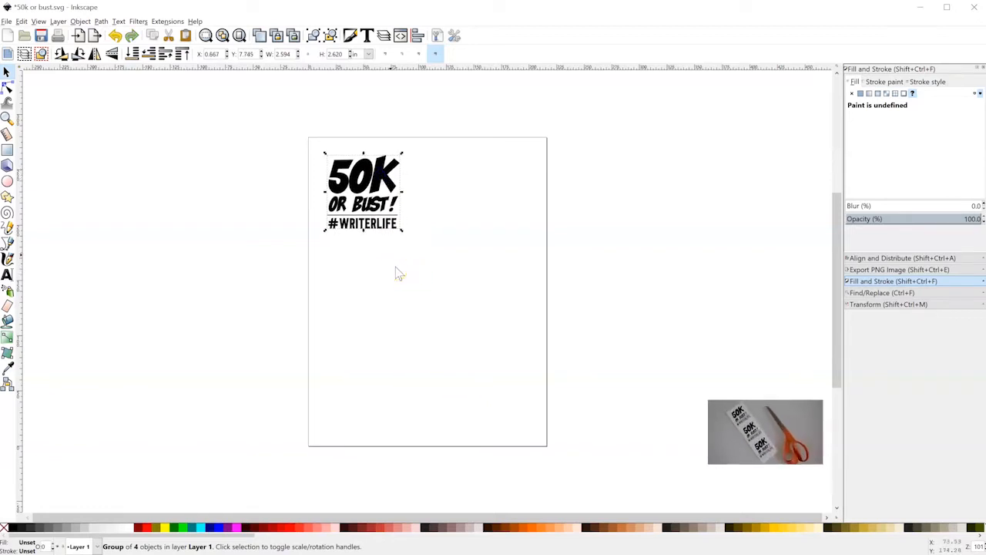
pyautogui.press('ctrl')
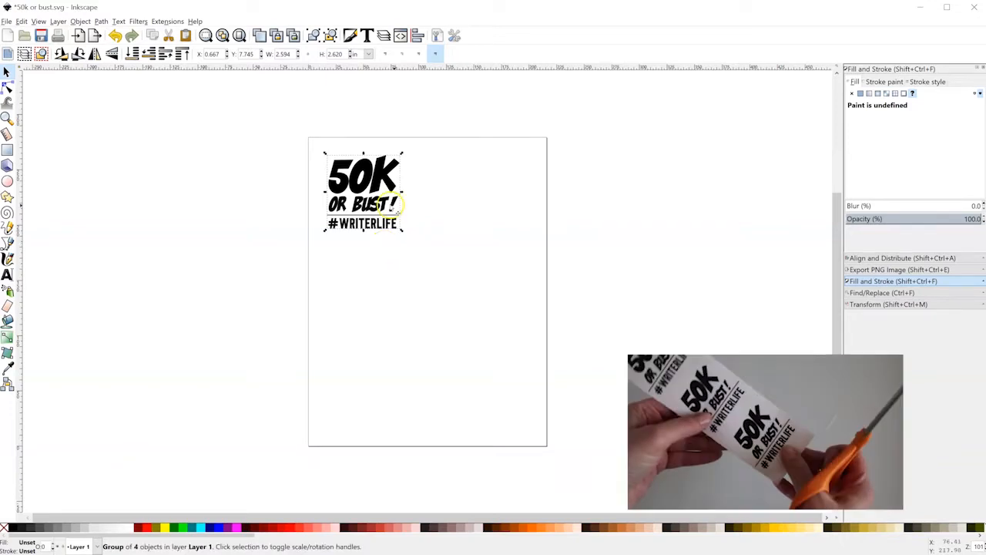
pyautogui.moveTo(394, 205); pyautogui.dragTo(398, 204)
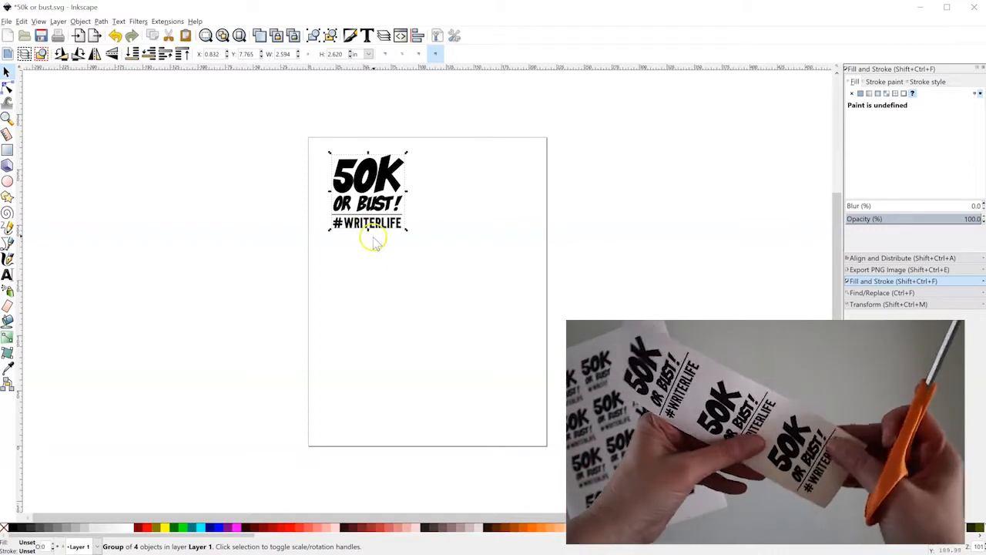
# Duplicate the grouped design and arrange the copies as two columns of three on the page
pyautogui.hotkey('ctrl', 'd')
pyautogui.moveTo(385, 177); pyautogui.dragTo(389, 263)
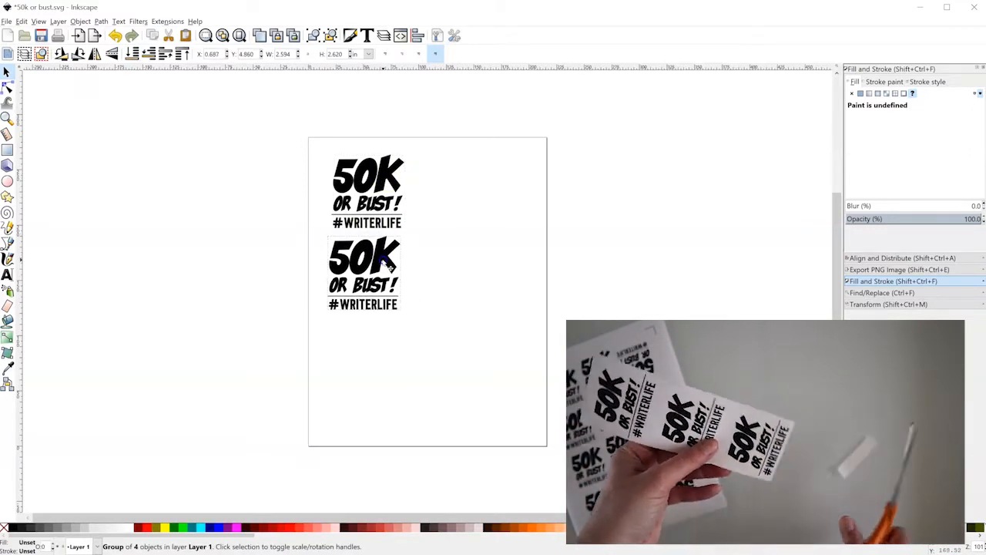
pyautogui.click(455, 251)
pyautogui.moveTo(269, 126); pyautogui.dragTo(446, 338)
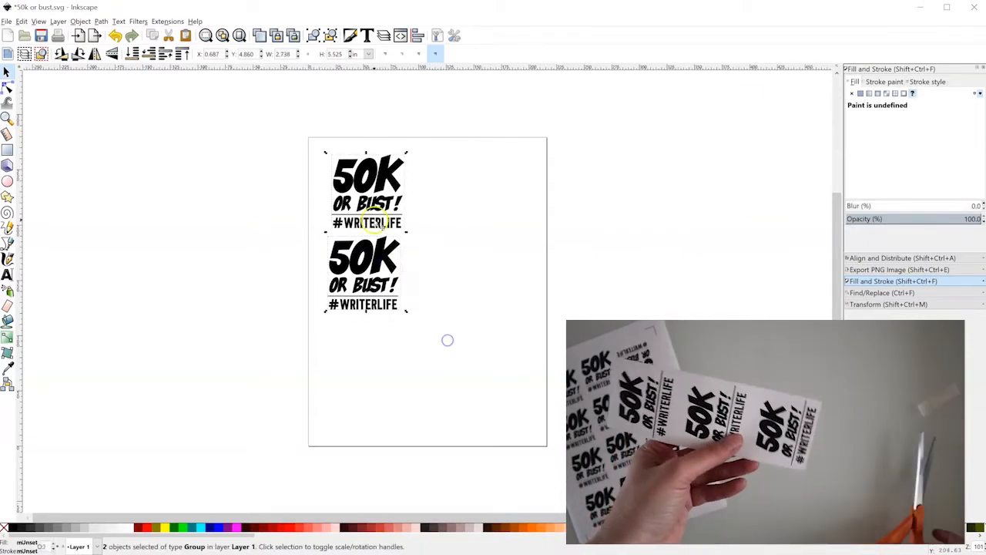
pyautogui.hotkey('ctrl', 'd')
pyautogui.moveTo(366, 193); pyautogui.dragTo(394, 350)
pyautogui.hotkey('ctrl', 'd')
pyautogui.click(215, 328)
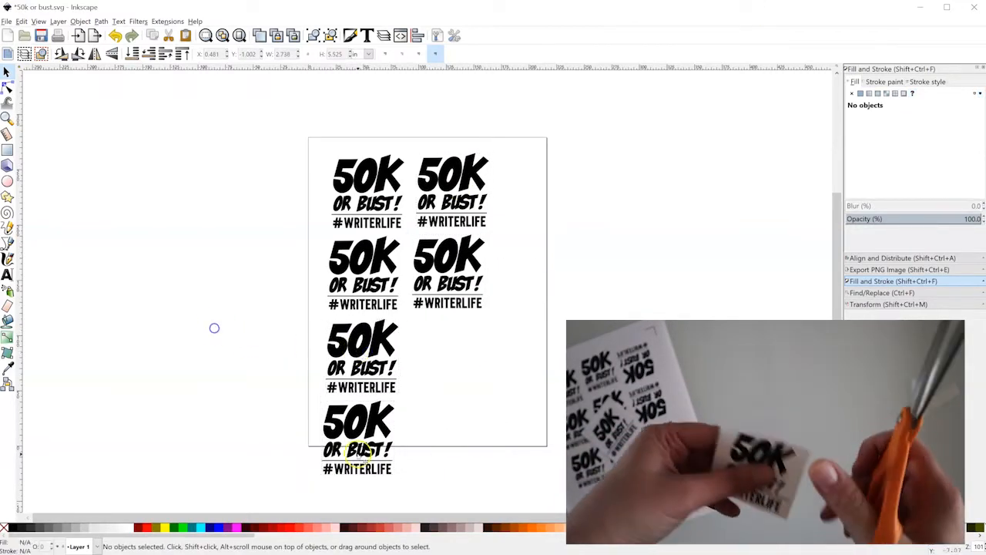
pyautogui.moveTo(353, 423); pyautogui.dragTo(443, 341)
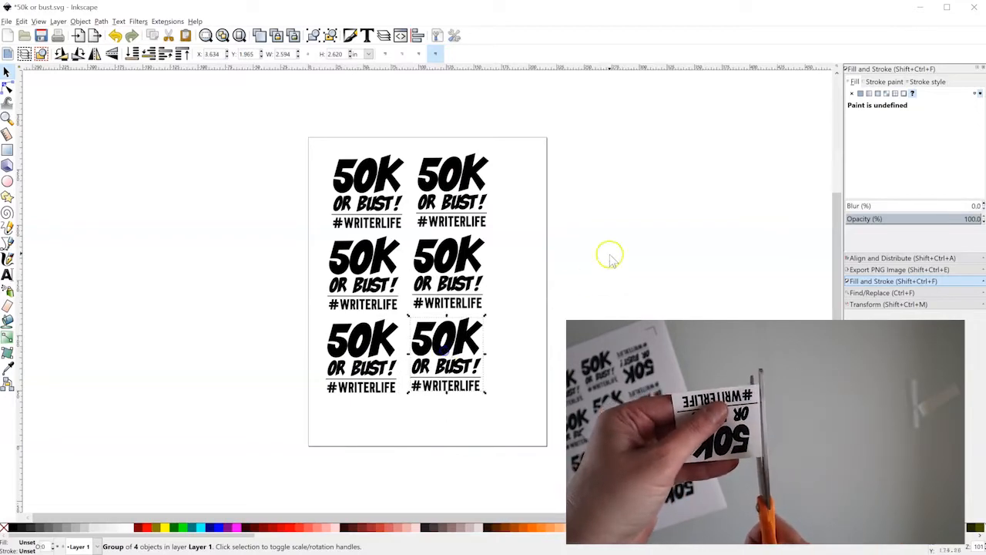
pyautogui.click(592, 279)
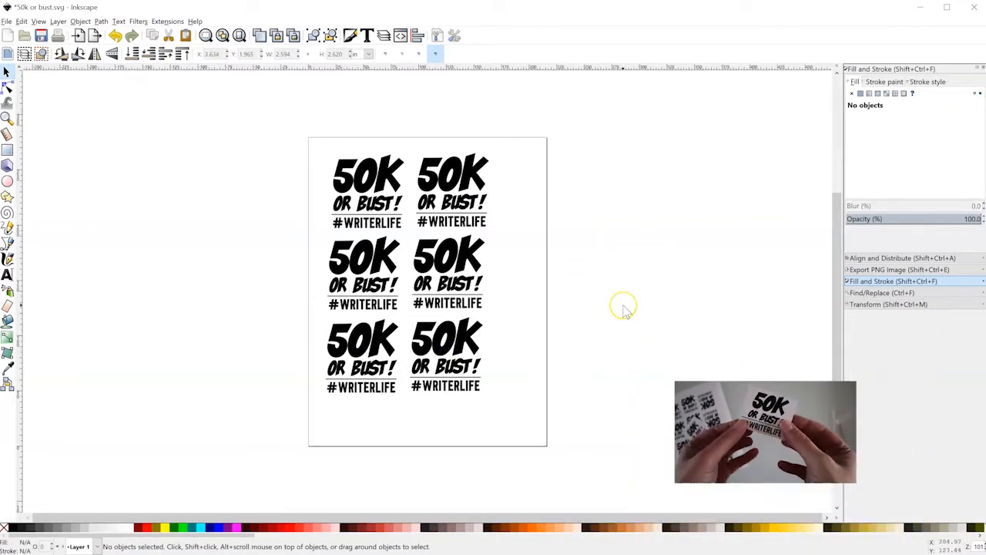
# Delete the five duplicated designs, and move the remaining one down toward the page's centre
pyautogui.moveTo(608, 136); pyautogui.dragTo(407, 469)
pyautogui.press('Delete')
pyautogui.moveTo(476, 452); pyautogui.dragTo(256, 237)
pyautogui.press('Delete')
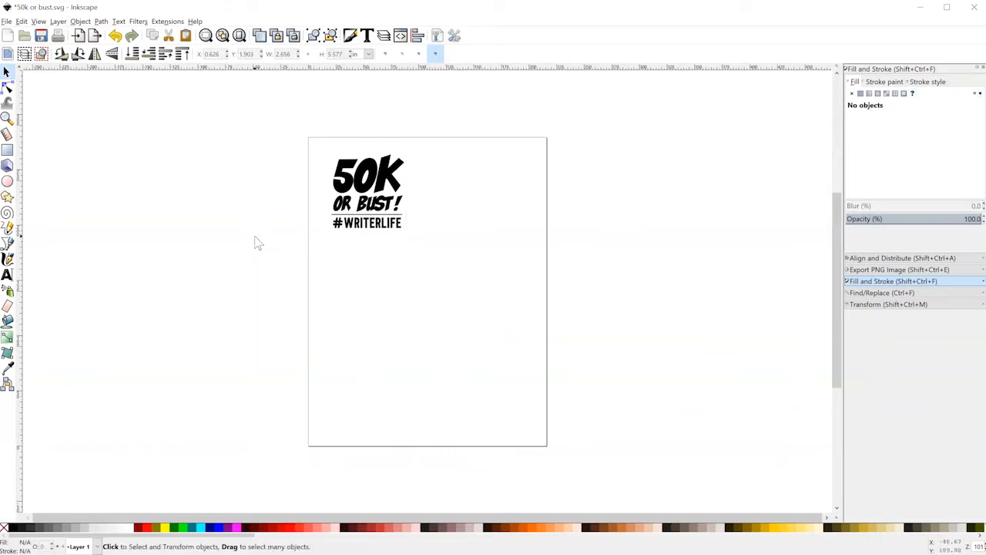
pyautogui.moveTo(368, 187); pyautogui.dragTo(422, 260)
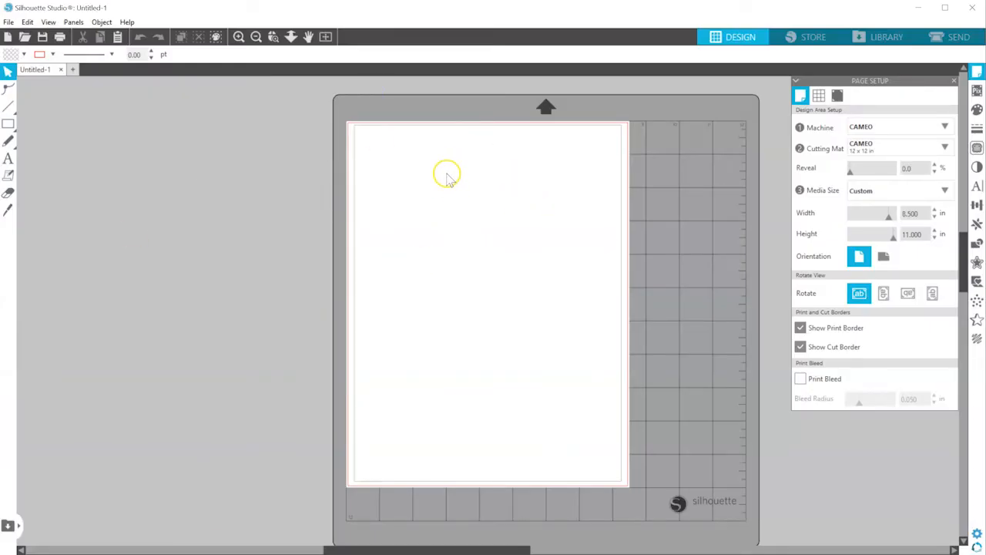
# In Silhouette Studio, merge the 50K OR BUST! design file into the untitled document and move it inward from the page corner
pyautogui.click(8, 23)
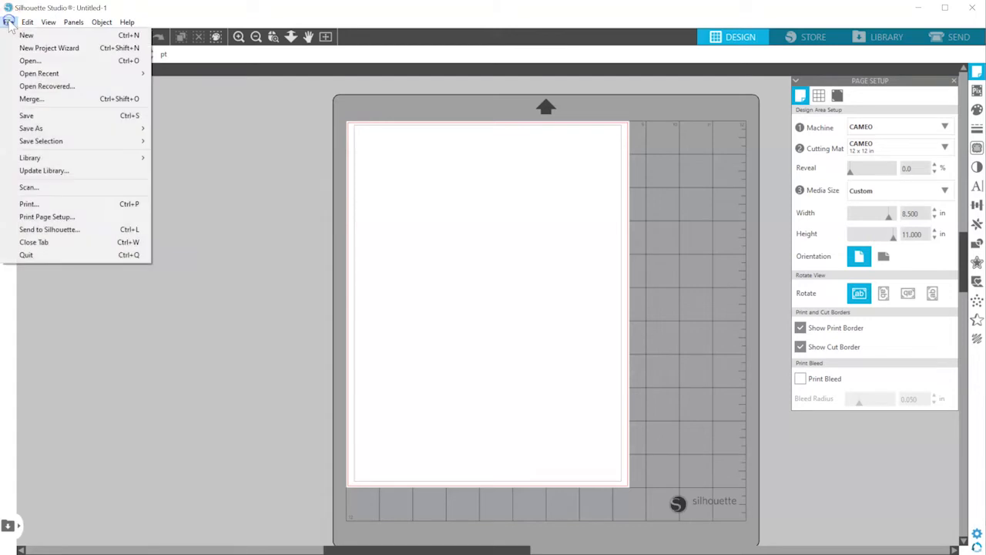
pyautogui.click(60, 105)
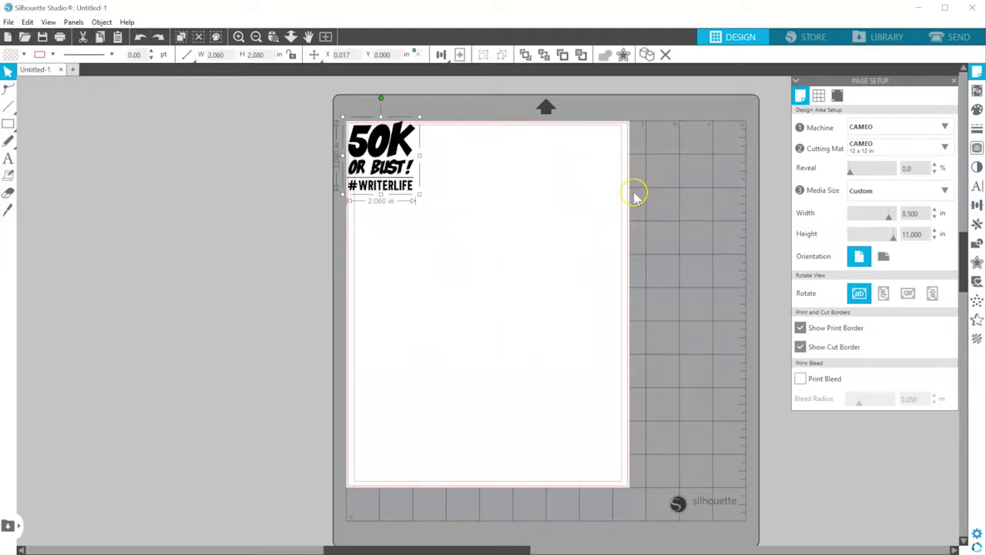
pyautogui.moveTo(397, 147); pyautogui.dragTo(453, 238)
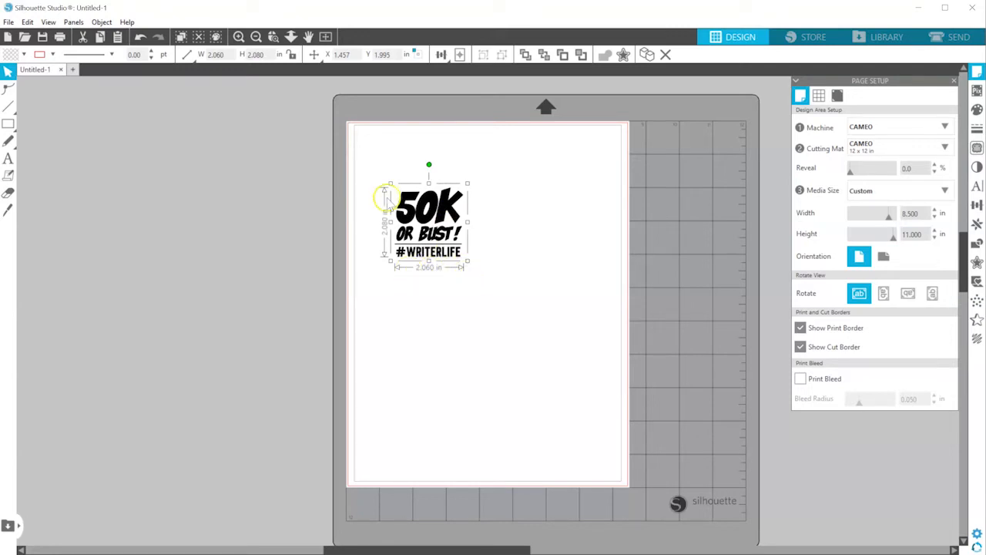
pyautogui.click(563, 273)
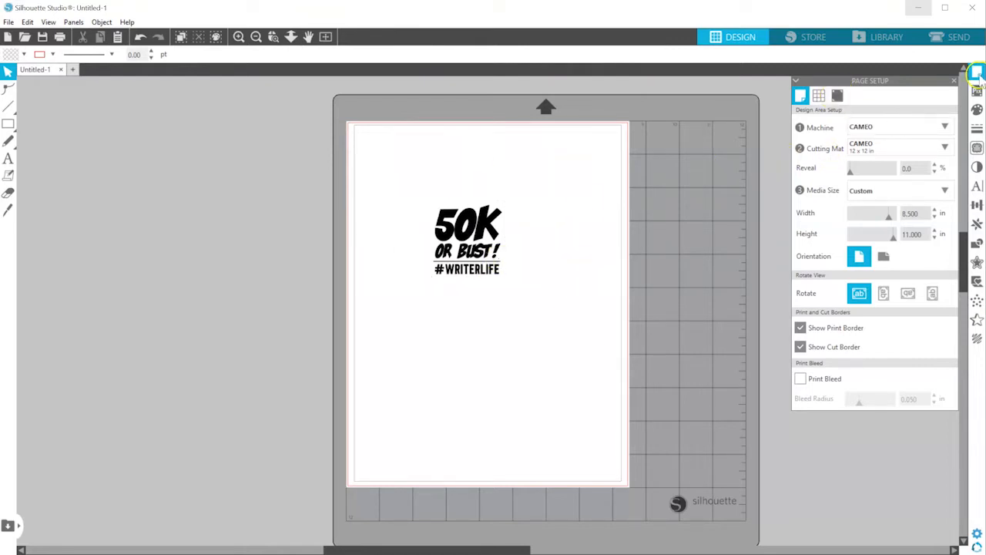
# Turn on the page's registration marks, and close the page setup
pyautogui.click(838, 96)
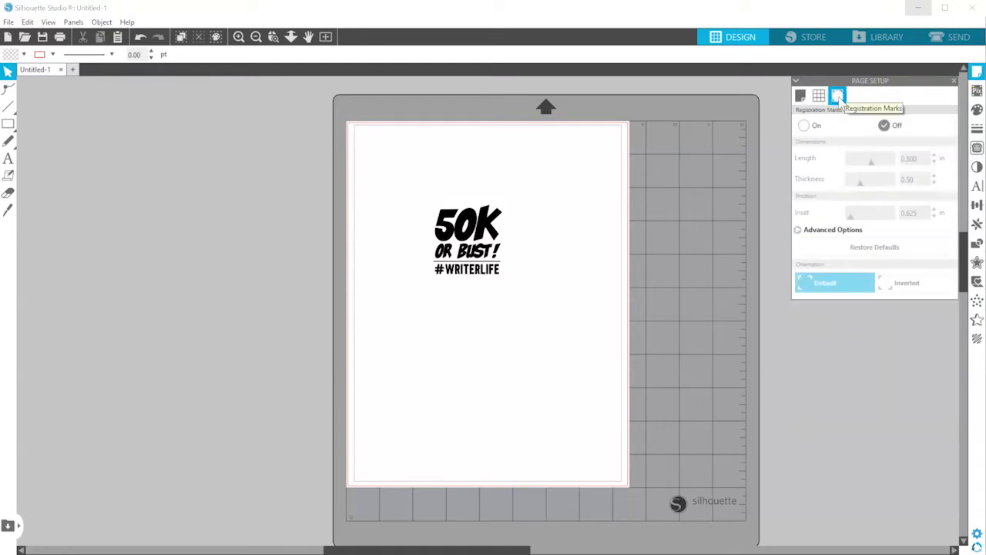
pyautogui.click(803, 124)
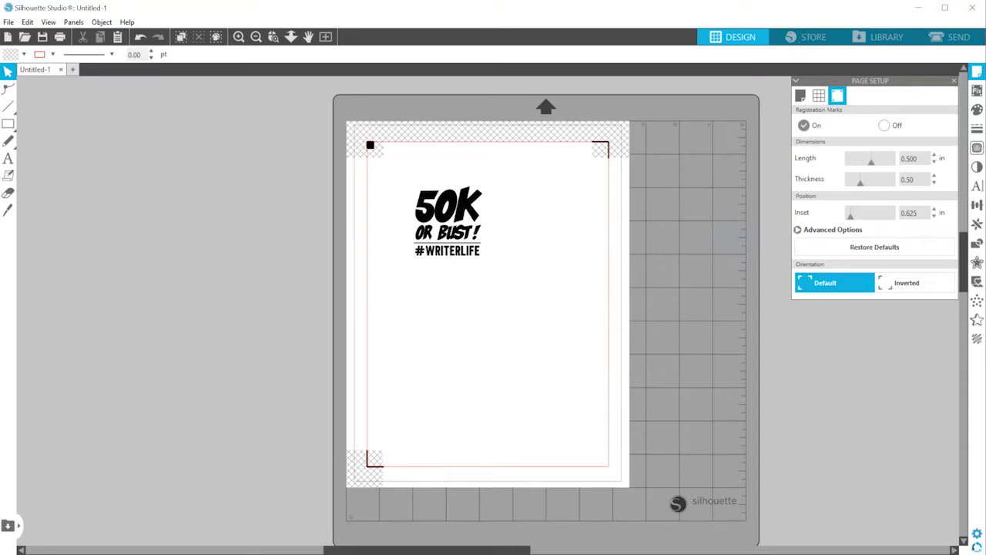
pyautogui.click(955, 80)
# Trace the outer edge of the whole design at a 100% threshold, and move the black artwork off the traced outline toward the page's lower part
pyautogui.click(977, 90)
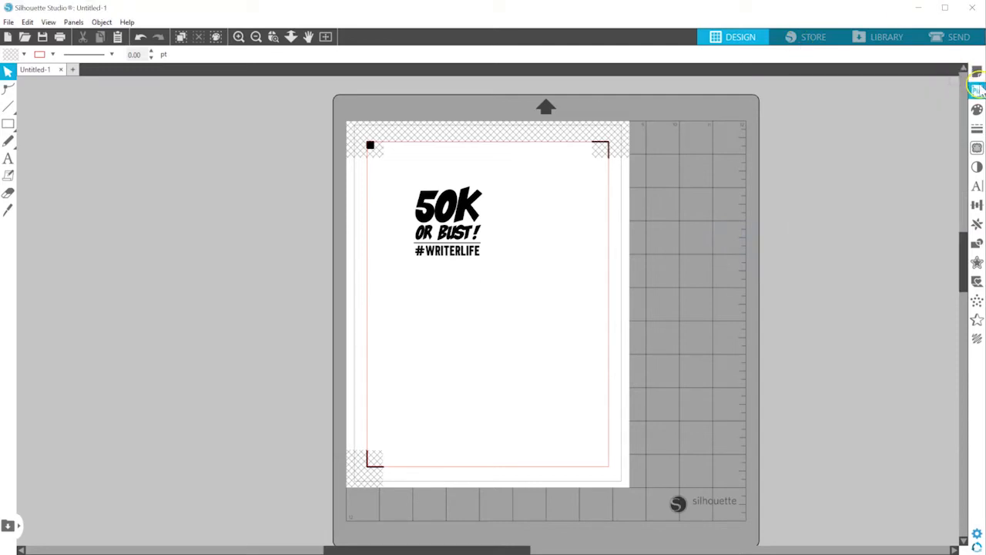
pyautogui.click(978, 148)
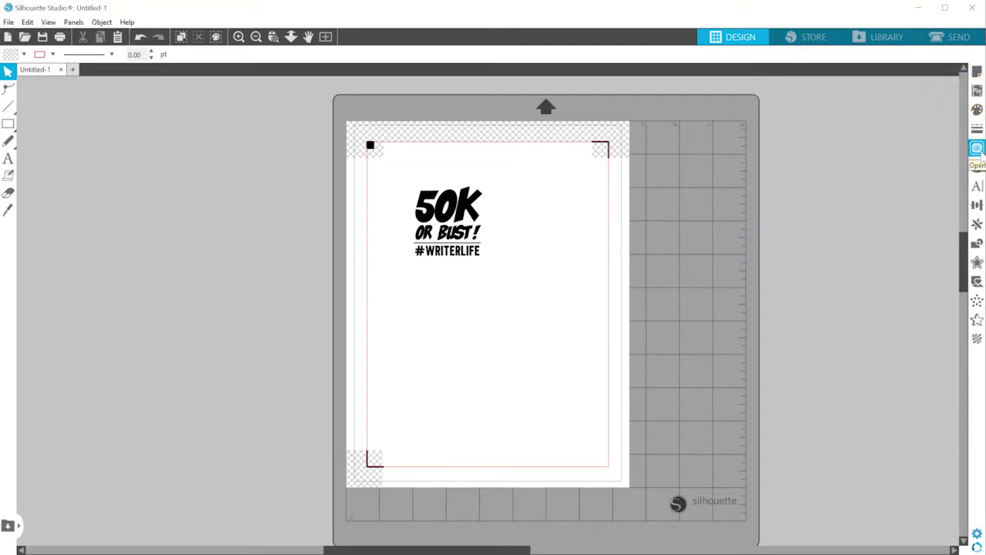
pyautogui.click(978, 149)
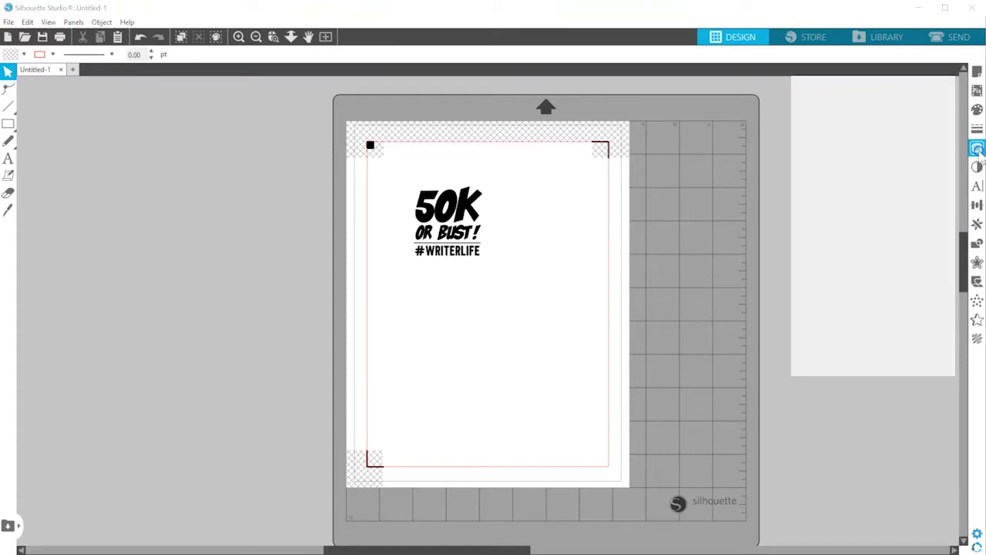
pyautogui.click(840, 131)
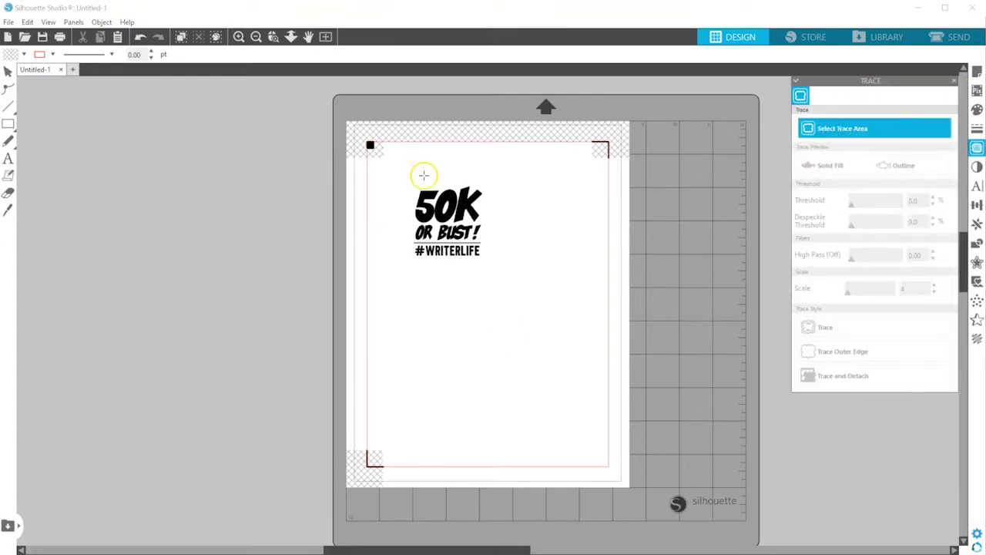
pyautogui.moveTo(407, 177); pyautogui.dragTo(494, 269)
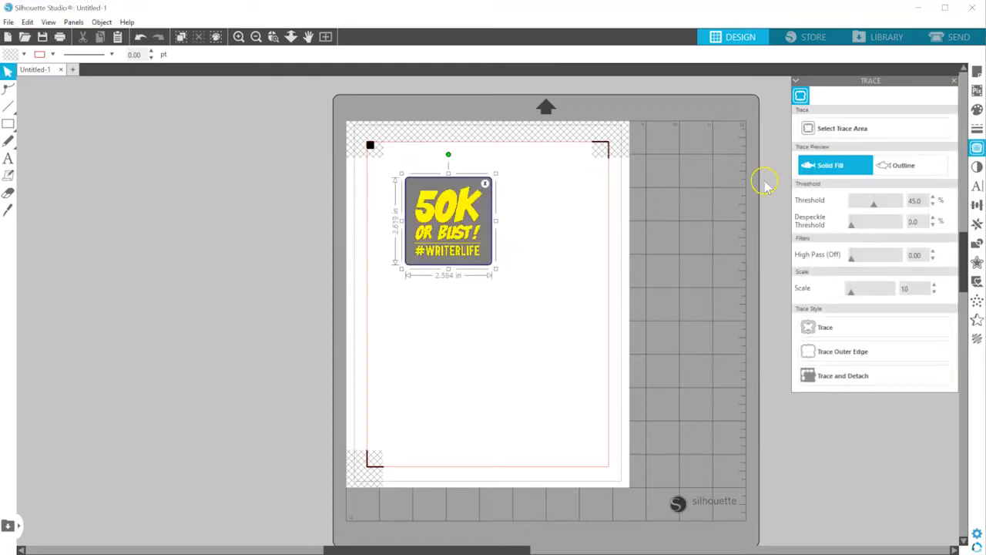
pyautogui.click(874, 206)
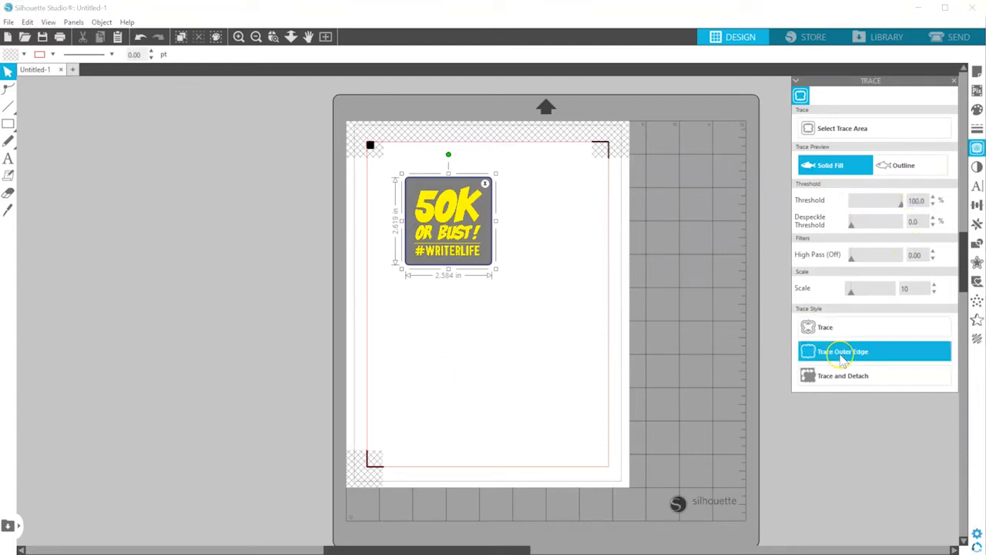
pyautogui.click(843, 362)
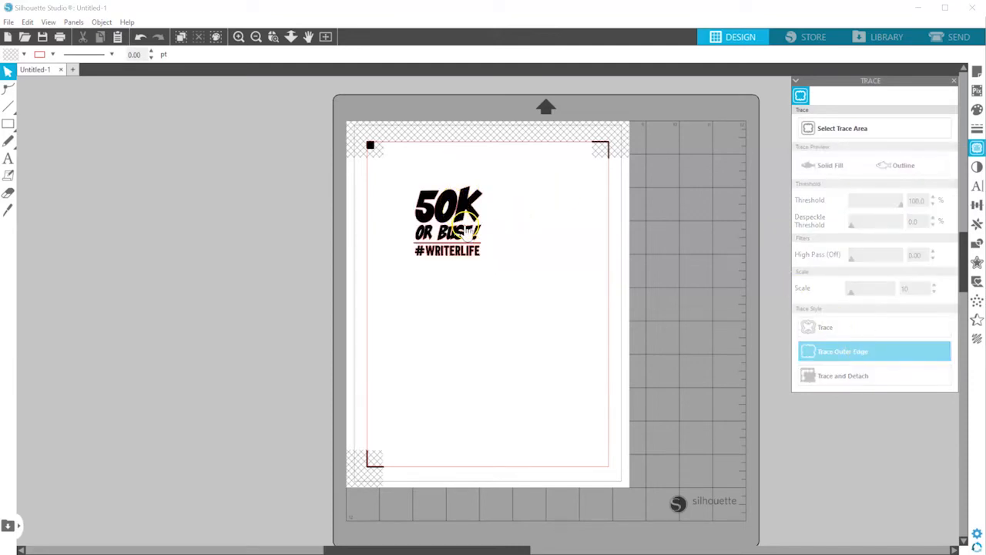
pyautogui.moveTo(466, 201); pyautogui.dragTo(537, 319)
pyautogui.click(533, 282)
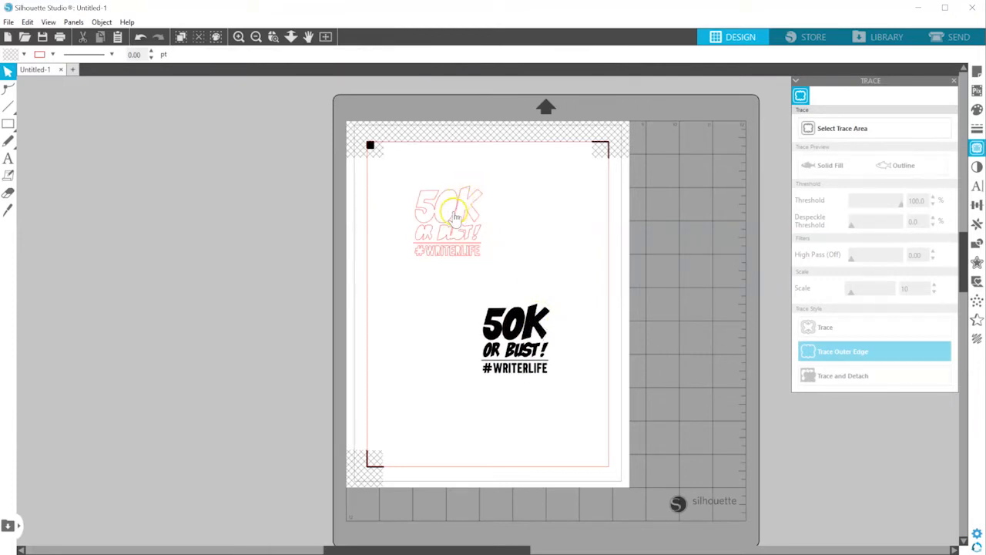
# Offset the traced red outline outward by 0.125 in with rounded corners
pyautogui.click(456, 215)
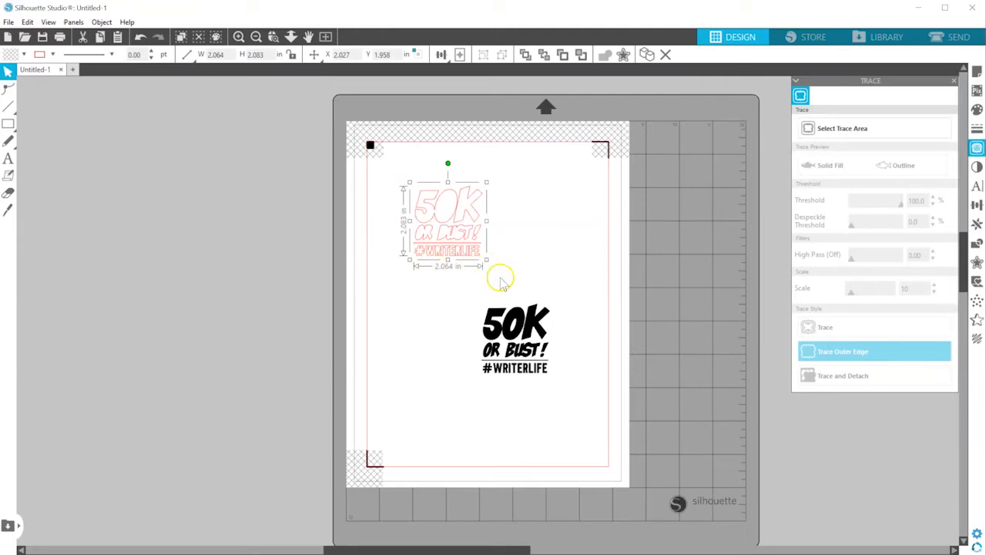
pyautogui.click(954, 81)
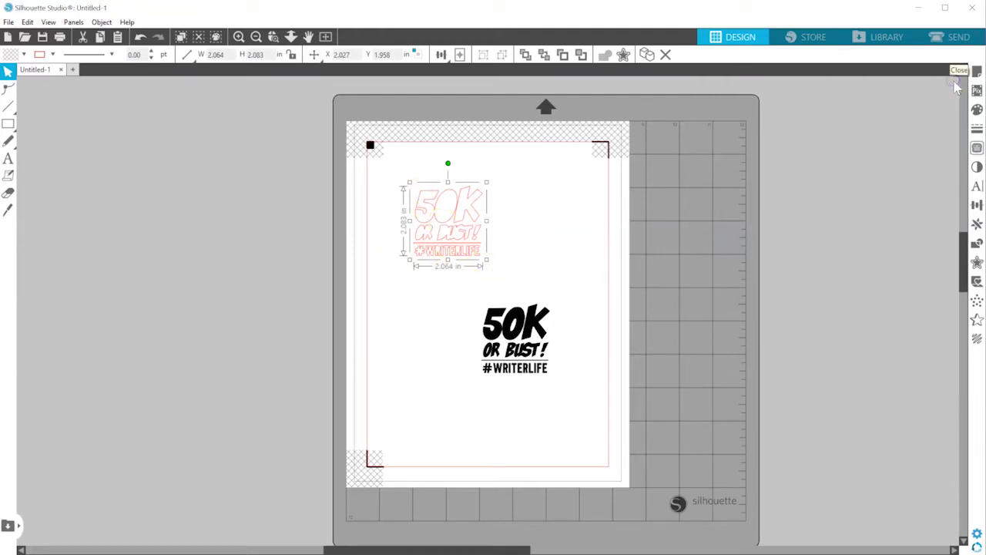
pyautogui.click(976, 264)
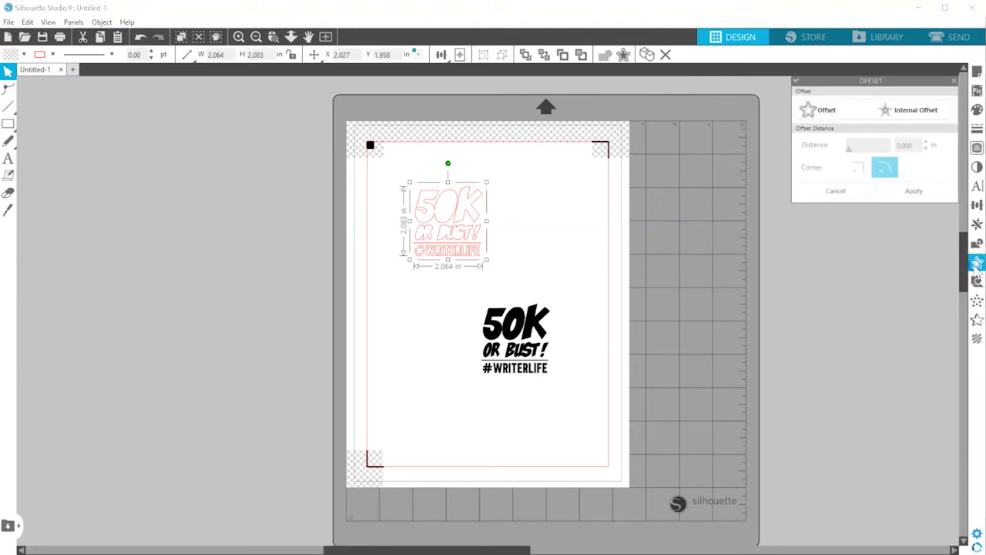
pyautogui.click(829, 112)
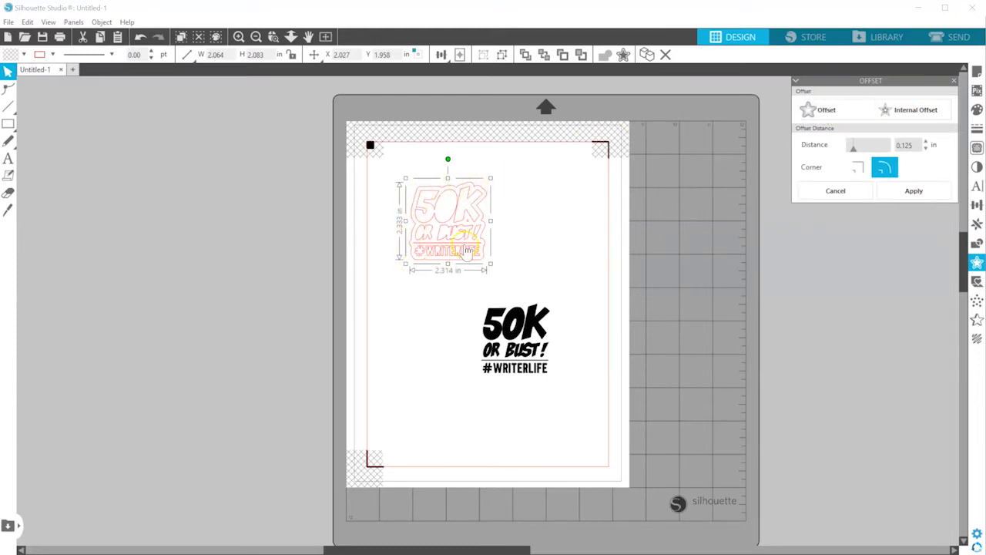
pyautogui.click(238, 37)
pyautogui.scroll(2, 503, 247)
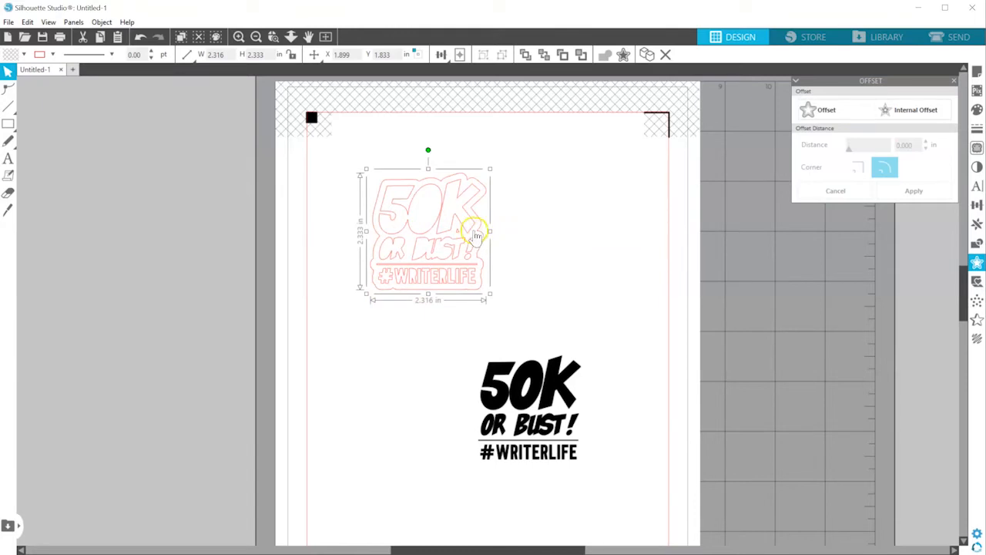
# Remove the existing offset and offset the traced red outline outward again by 0.130 in with rounded corners
pyautogui.click(561, 246)
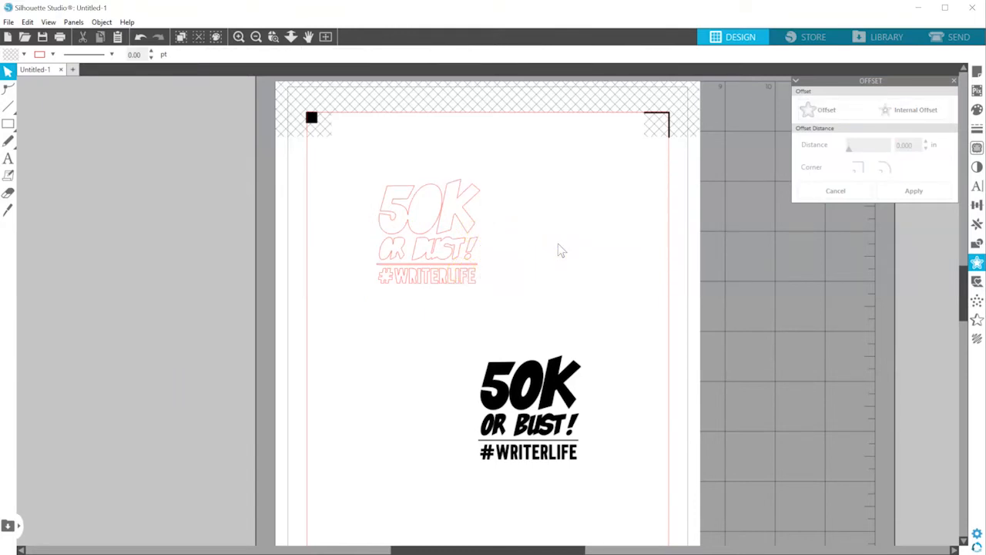
pyautogui.click(452, 202)
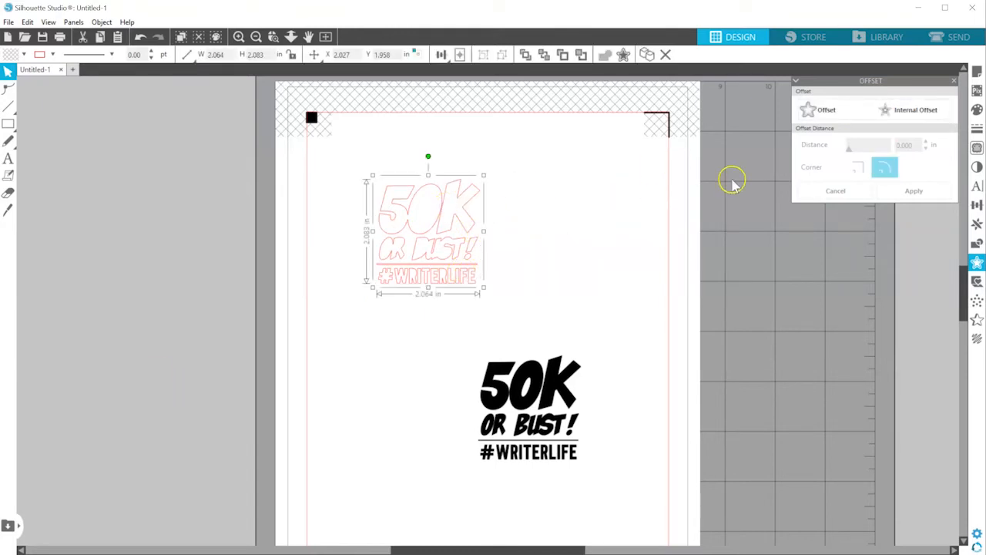
pyautogui.click(819, 109)
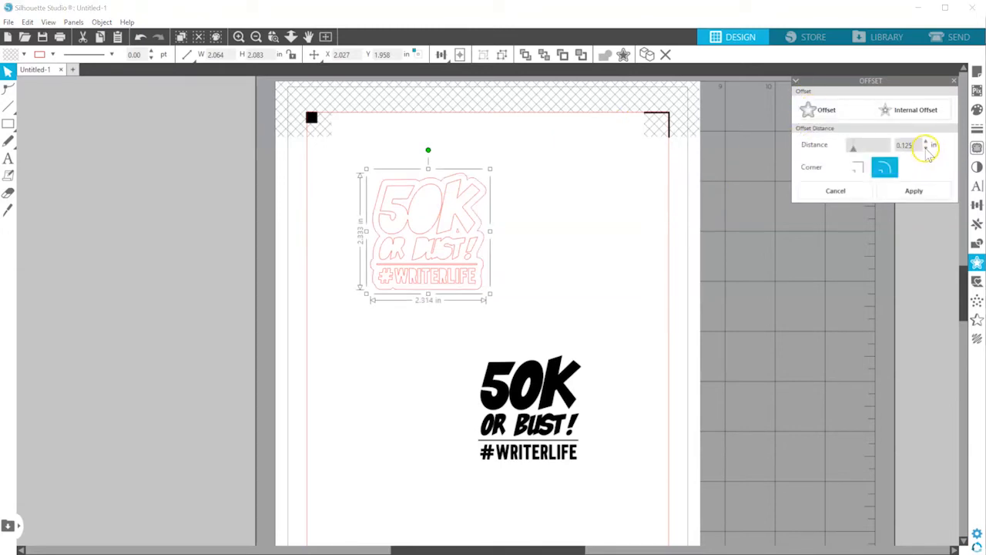
pyautogui.click(928, 151)
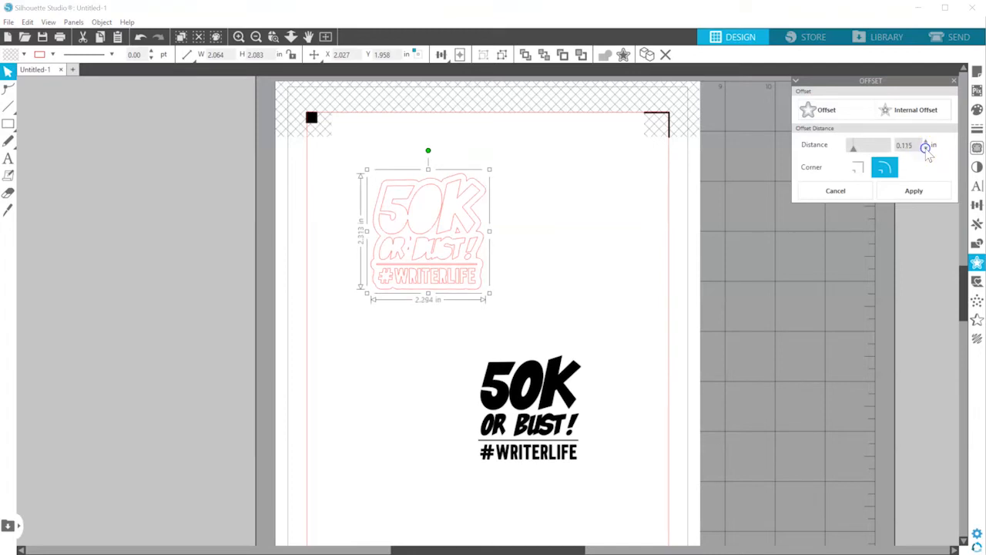
pyautogui.click(928, 143)
pyautogui.click(928, 143)
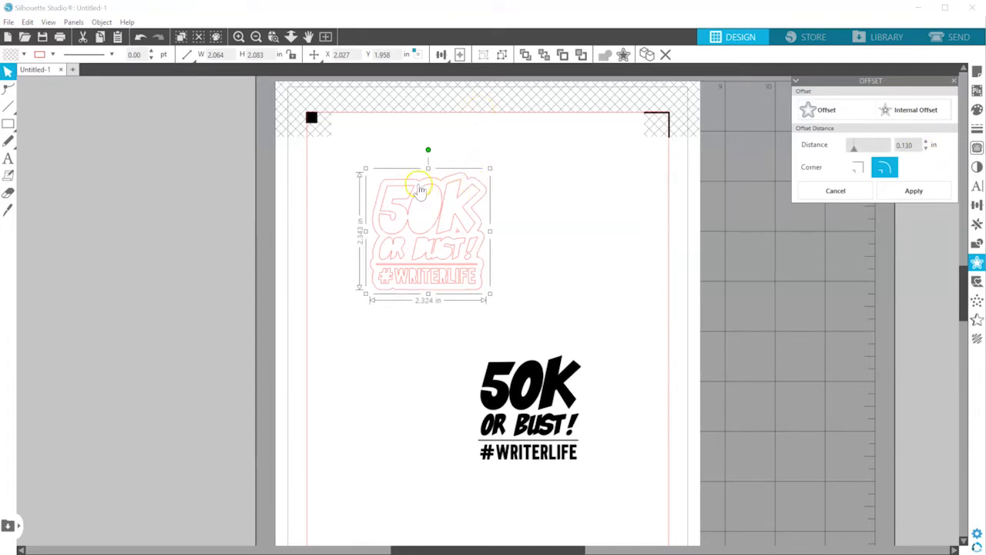
# Move the traced lettering out of the offset outline and delete it, and open the remaining outline for point editing
pyautogui.moveTo(443, 223); pyautogui.dragTo(610, 239)
pyautogui.press('Delete')
pyautogui.click(457, 233)
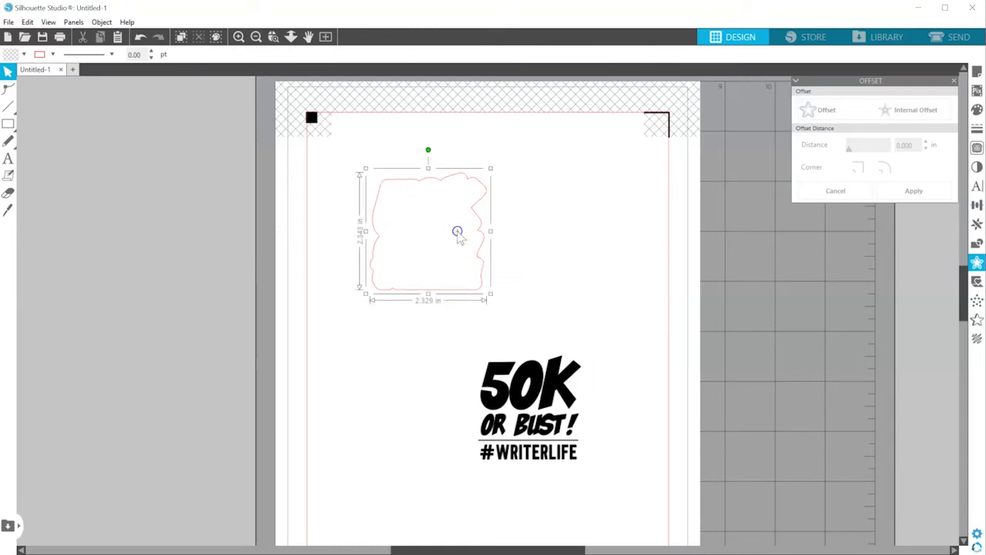
pyautogui.doubleClick(458, 232)
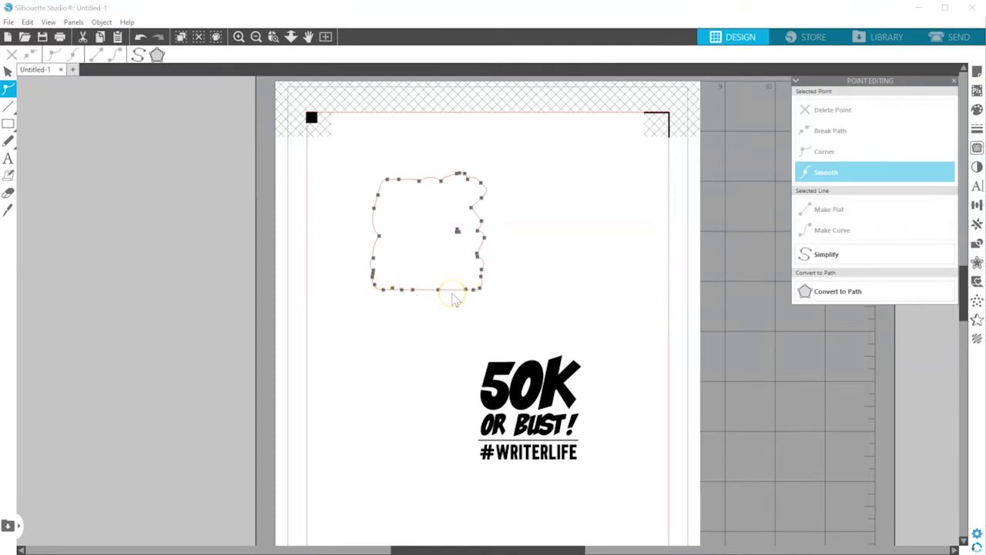
# Try pulling a point on the outline's bottom edge inward, and undo the change
pyautogui.moveTo(439, 290); pyautogui.dragTo(415, 237)
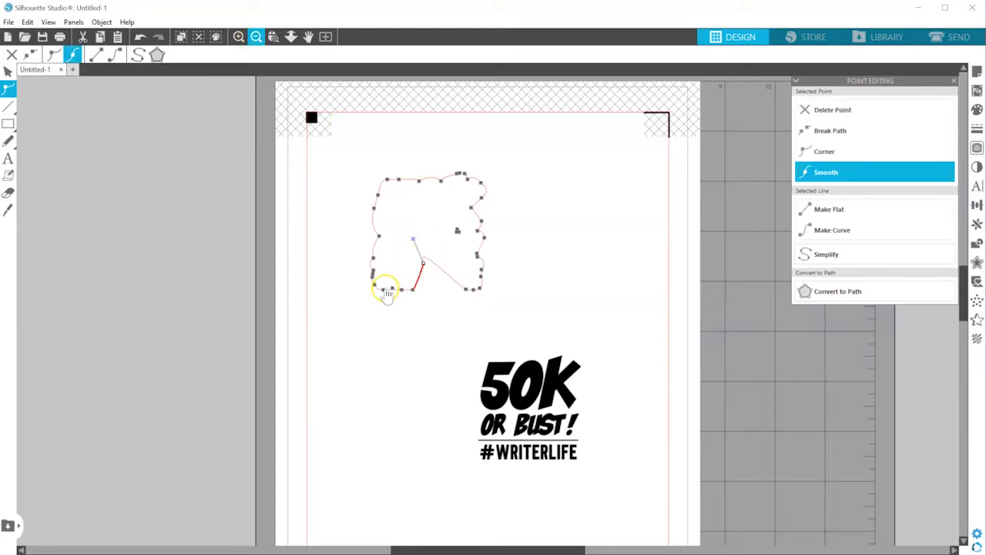
pyautogui.hotkey('ctrl', 'z')
pyautogui.hotkey('ctrl', 'z')
pyautogui.hotkey('ctrl', 'z')
pyautogui.click(408, 308)
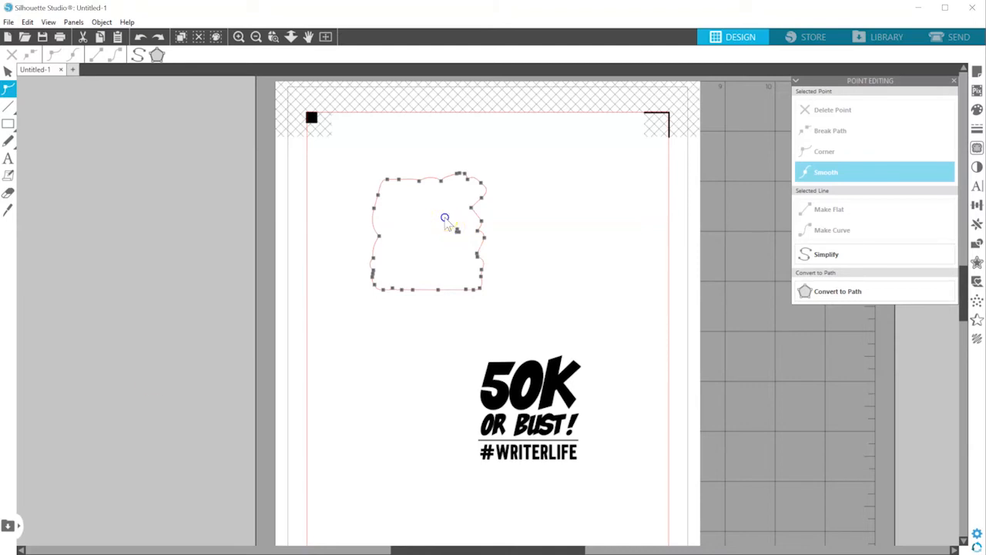
# Delete the stray cluster of points inside the offset outline, and leave point editing
pyautogui.moveTo(469, 244); pyautogui.dragTo(470, 243)
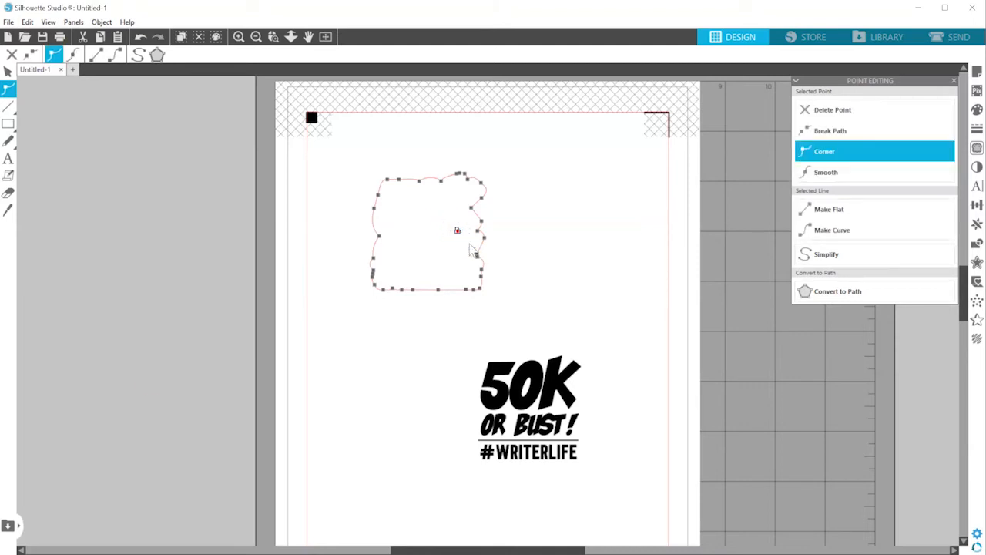
pyautogui.press('Delete')
pyautogui.click(538, 257)
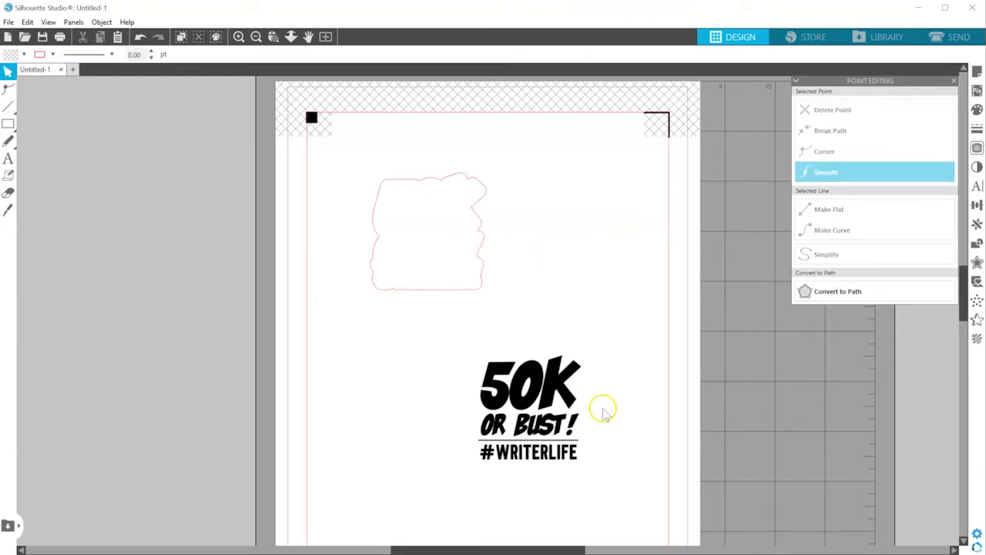
# Move the black 50K OR BUST! artwork into the offset outline, and center the two on each other
pyautogui.moveTo(569, 396); pyautogui.dragTo(460, 219)
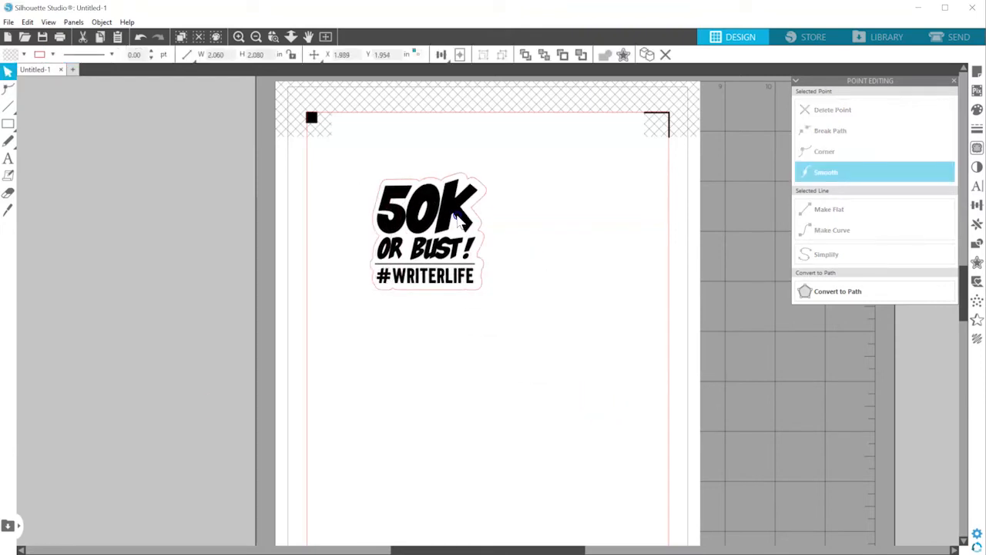
pyautogui.moveTo(543, 338); pyautogui.dragTo(336, 149)
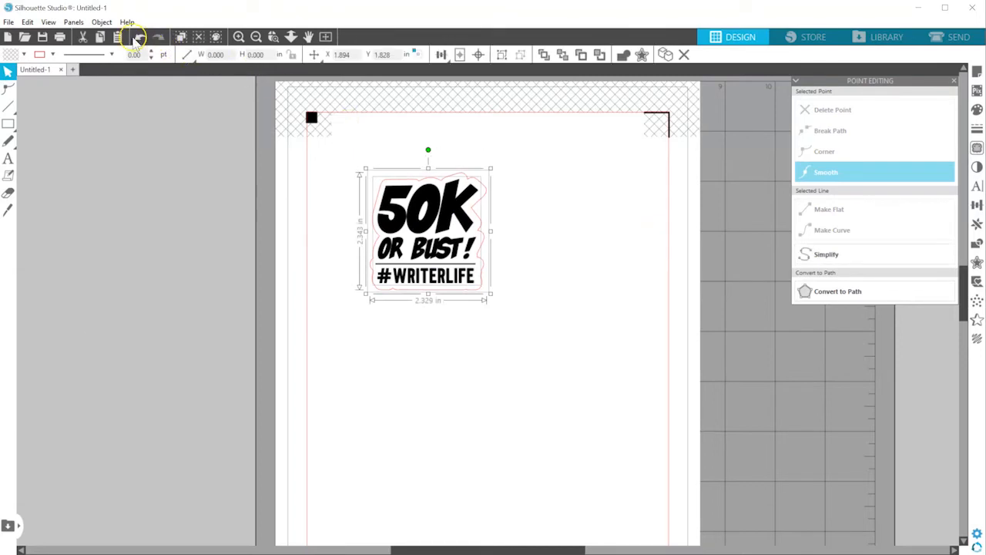
pyautogui.click(102, 22)
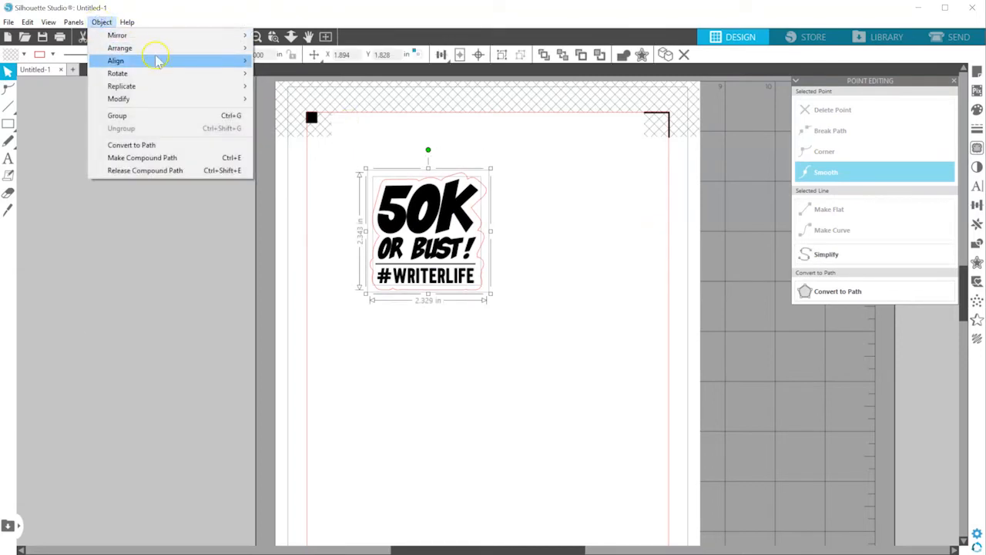
pyautogui.moveTo(199, 70)
pyautogui.click(281, 90)
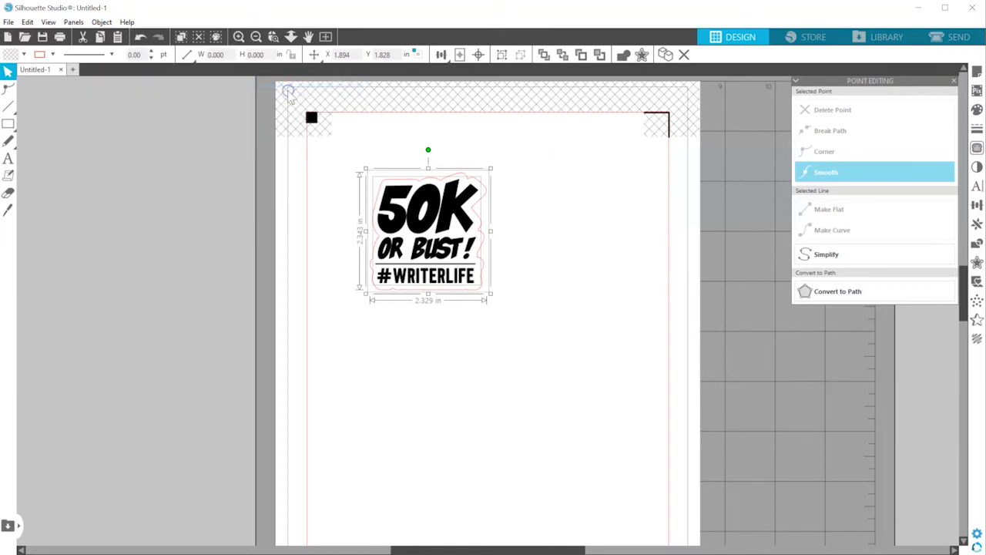
pyautogui.click(102, 22)
pyautogui.moveTo(208, 62)
pyautogui.click(287, 131)
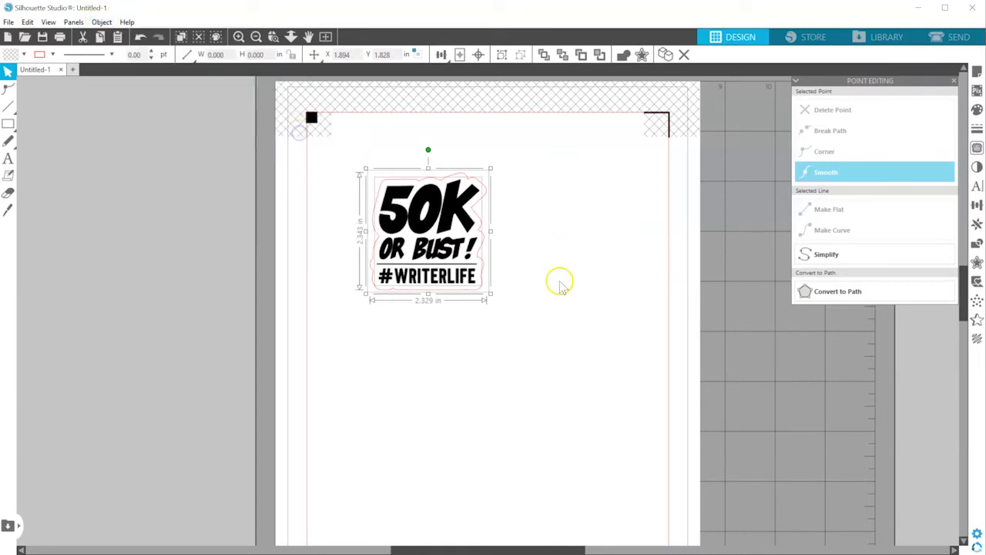
# Move the artwork together with its cut outline to the page's upper-left corner, just below the black registration square
pyautogui.click(522, 234)
pyautogui.moveTo(339, 146); pyautogui.dragTo(526, 326)
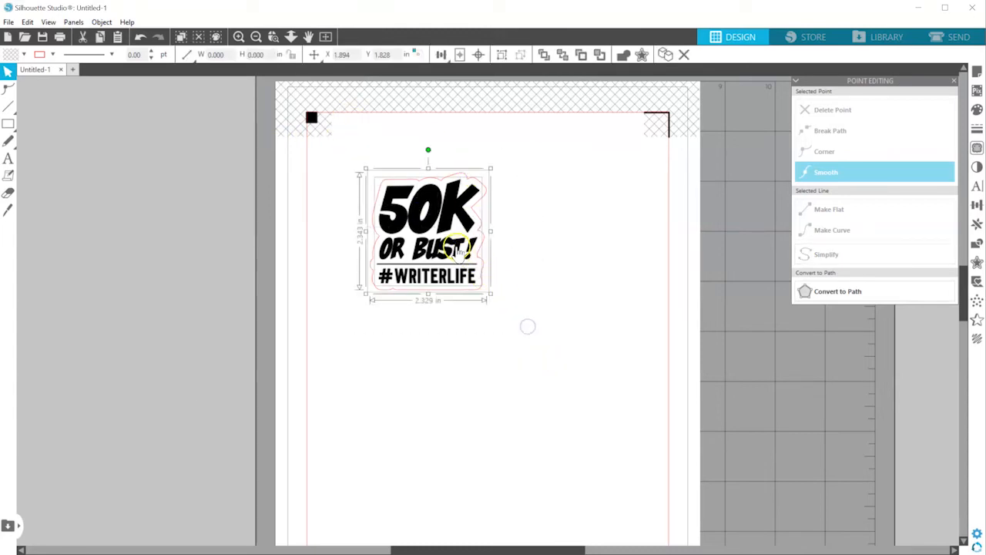
pyautogui.moveTo(456, 248); pyautogui.dragTo(401, 209)
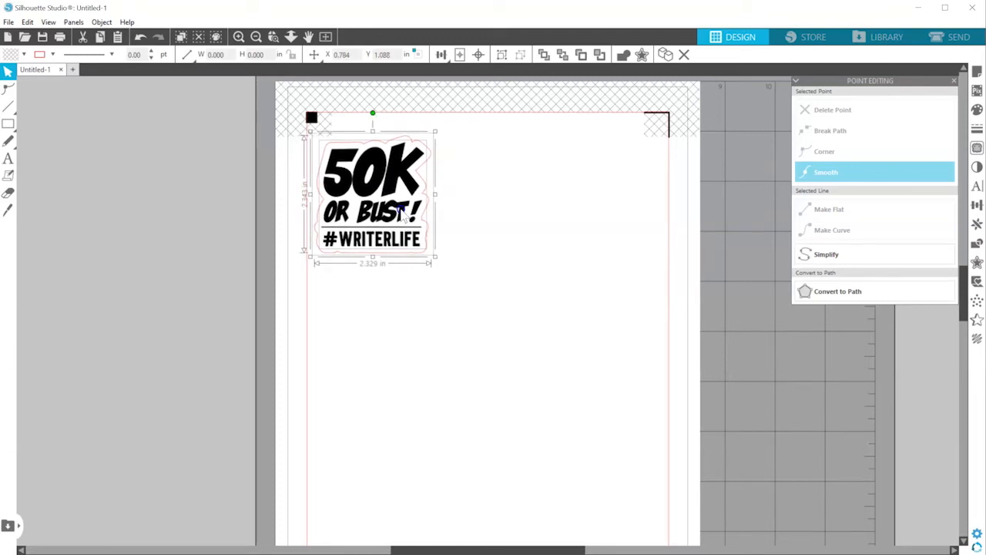
pyautogui.click(337, 130)
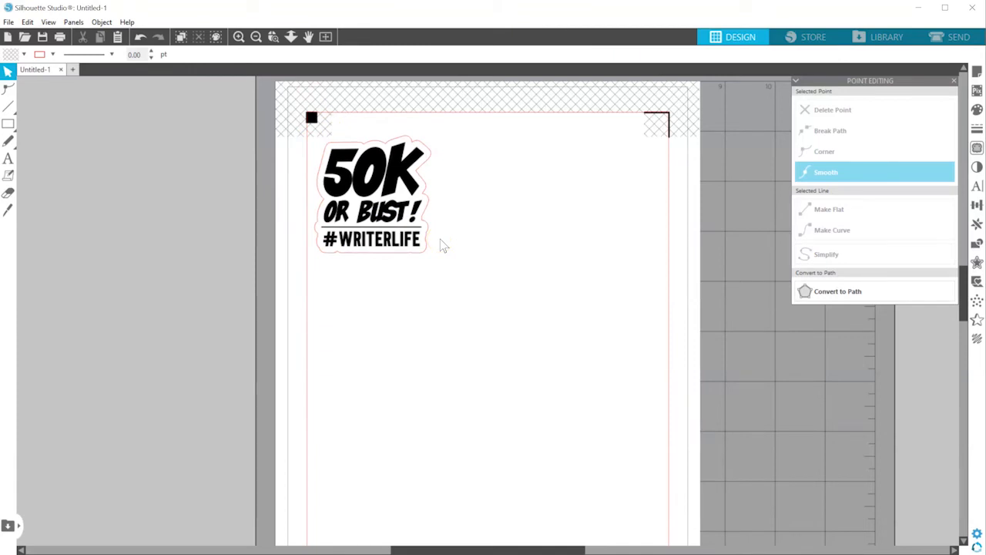
# Copy the artwork and its outline twice, placing one copy beside the original and the other below and to its right
pyautogui.moveTo(449, 287); pyautogui.dragTo(327, 171)
pyautogui.moveTo(272, 125); pyautogui.dragTo(274, 126)
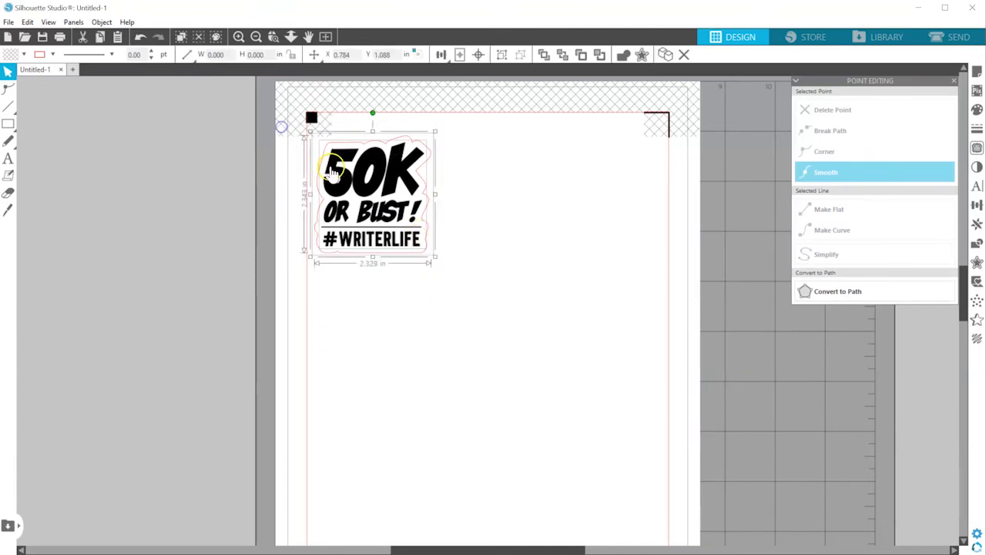
pyautogui.rightClick(388, 211)
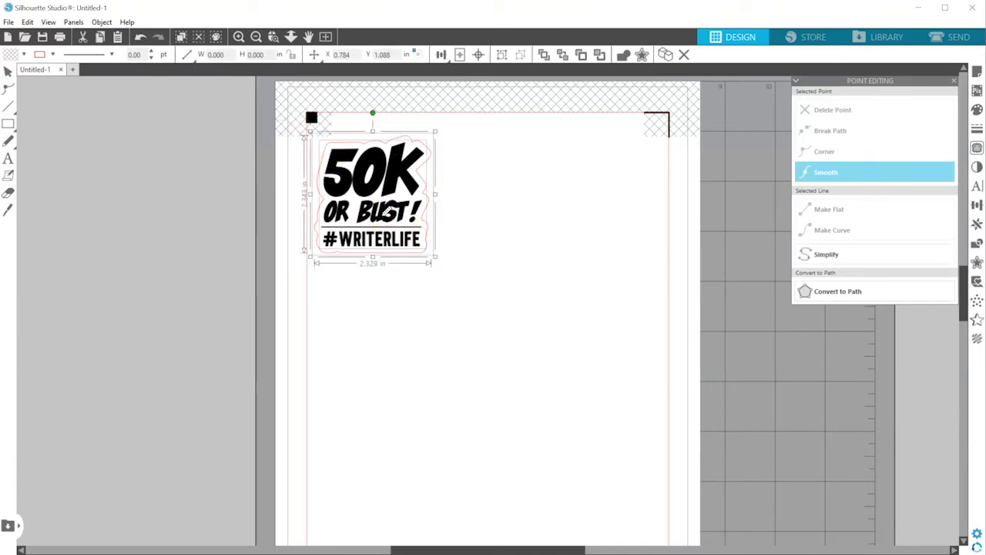
pyautogui.moveTo(388, 211); pyautogui.dragTo(584, 289)
pyautogui.hotkey('ctrl', 'c')
pyautogui.hotkey('ctrl', 'v')
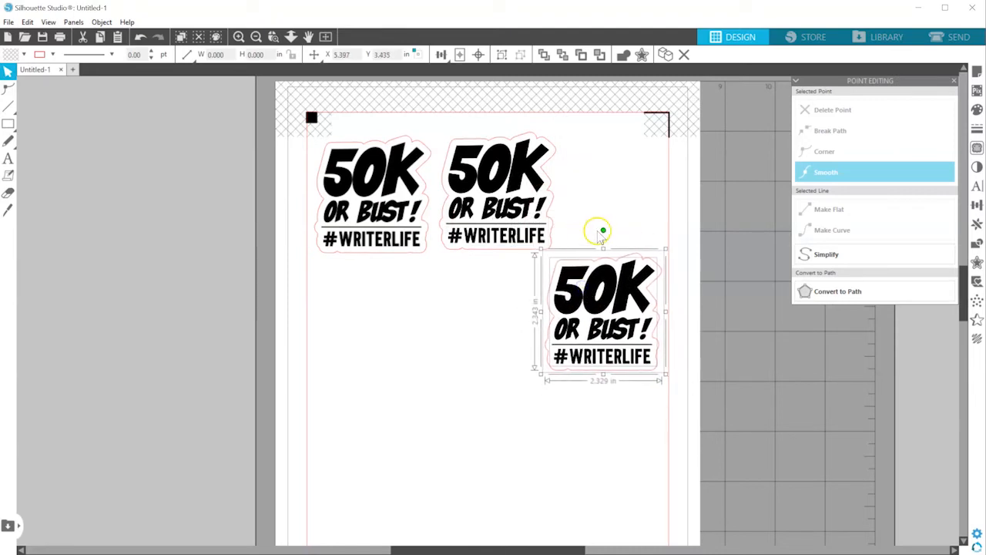
# Turn the third sticker upside down and fit it at the end of the top row, moving the middle sticker up slightly
pyautogui.moveTo(604, 231); pyautogui.dragTo(604, 429)
pyautogui.moveTo(618, 330); pyautogui.dragTo(625, 225)
pyautogui.click(580, 329)
pyautogui.moveTo(578, 327); pyautogui.dragTo(466, 158)
pyautogui.moveTo(505, 194); pyautogui.dragTo(500, 180)
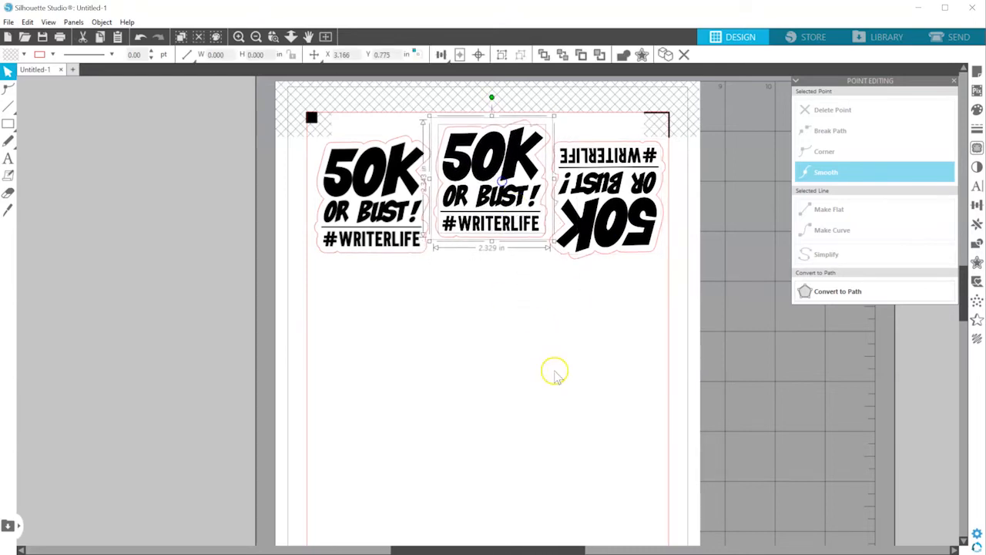
# Duplicate the row of three stickers and place the copy directly below as a second row
pyautogui.moveTo(673, 313); pyautogui.dragTo(345, 171)
pyautogui.click(457, 197)
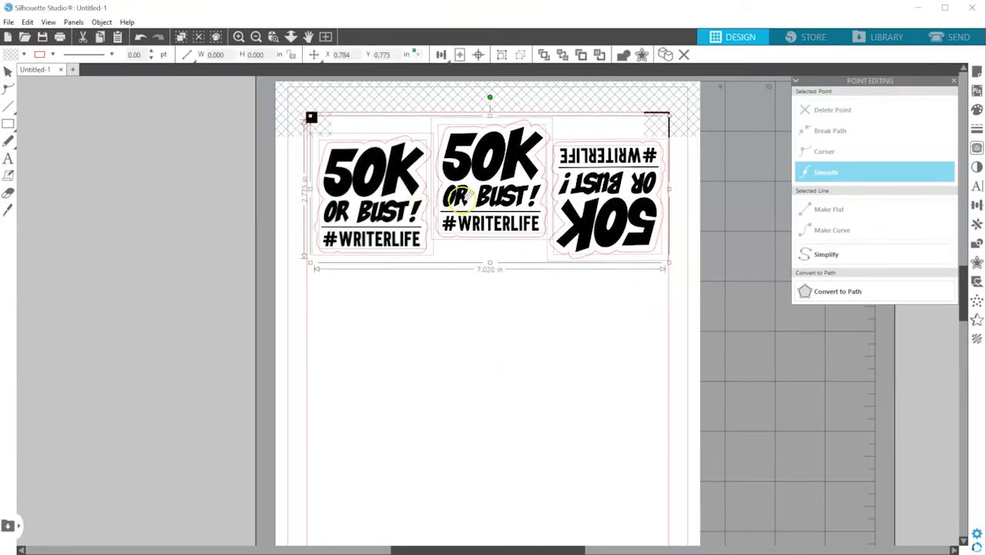
pyautogui.hotkey('ctrl', 'v')
pyautogui.moveTo(481, 183); pyautogui.dragTo(468, 305)
pyautogui.click(496, 443)
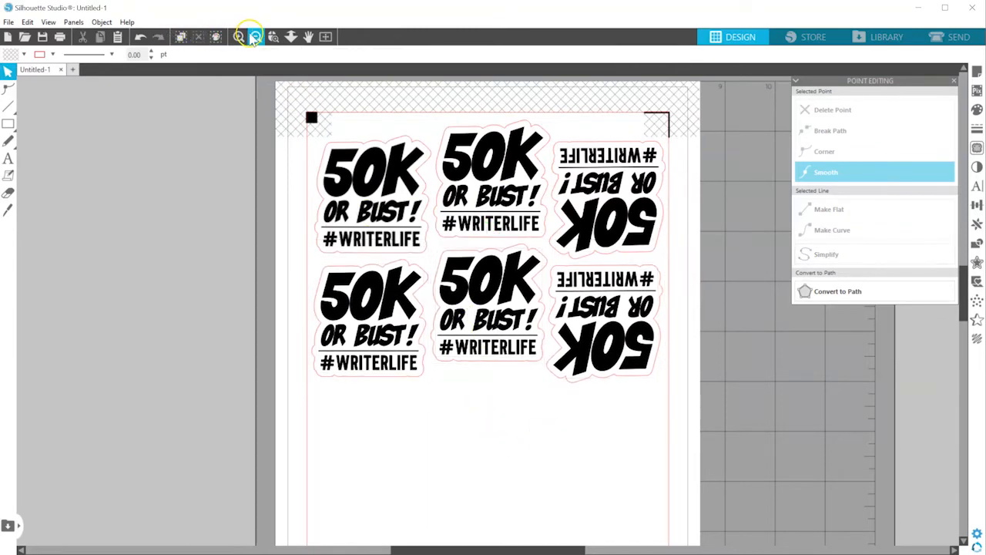
# Duplicate both rows of stickers and place the copies directly below to make four rows
pyautogui.click(255, 37)
pyautogui.moveTo(306, 164); pyautogui.dragTo(552, 318)
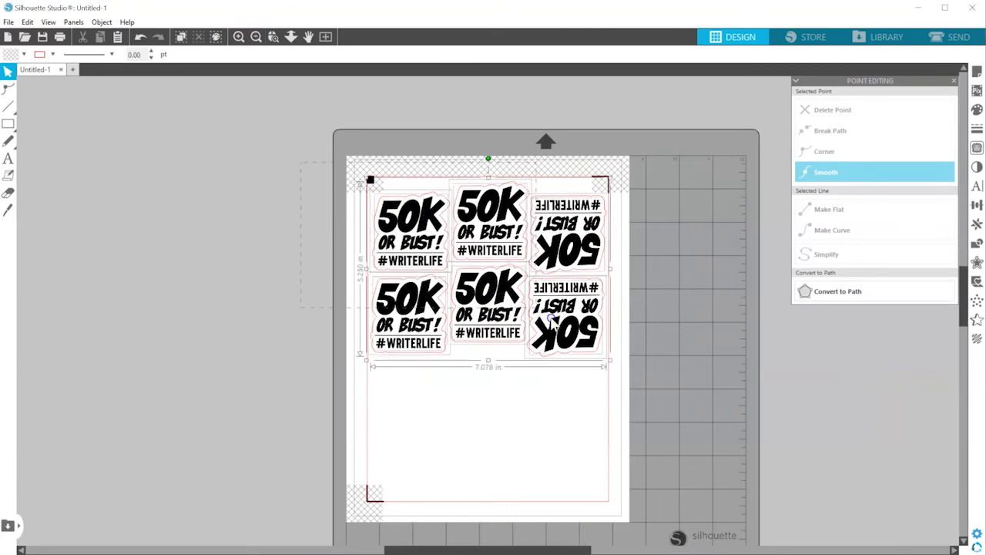
pyautogui.hotkey('ctrl', 'c')
pyautogui.hotkey('ctrl', 'v')
pyautogui.moveTo(497, 217); pyautogui.dragTo(484, 377)
pyautogui.click(657, 389)
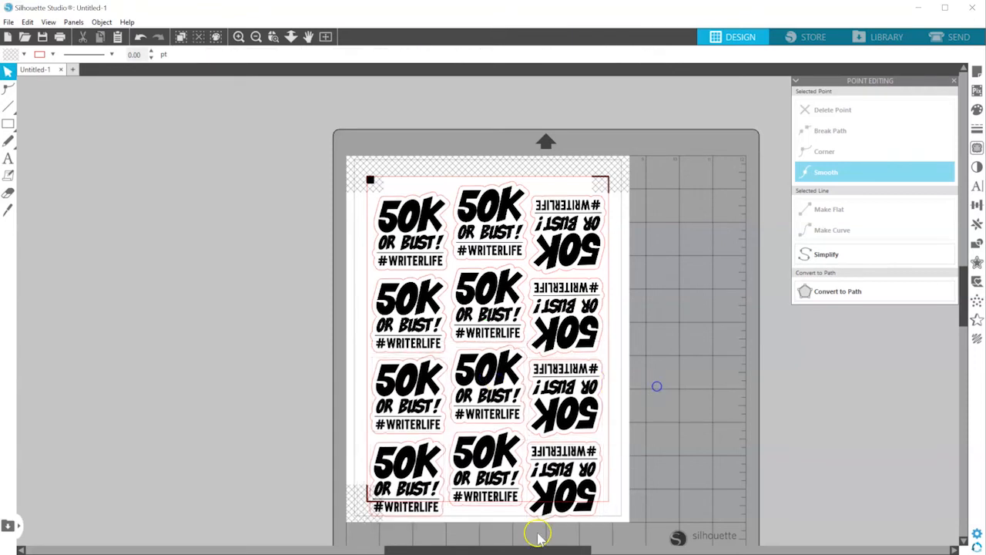
# Delete the bottom row of three stickers that overlaps the lower registration mark
pyautogui.scroll(-2, 663, 432)
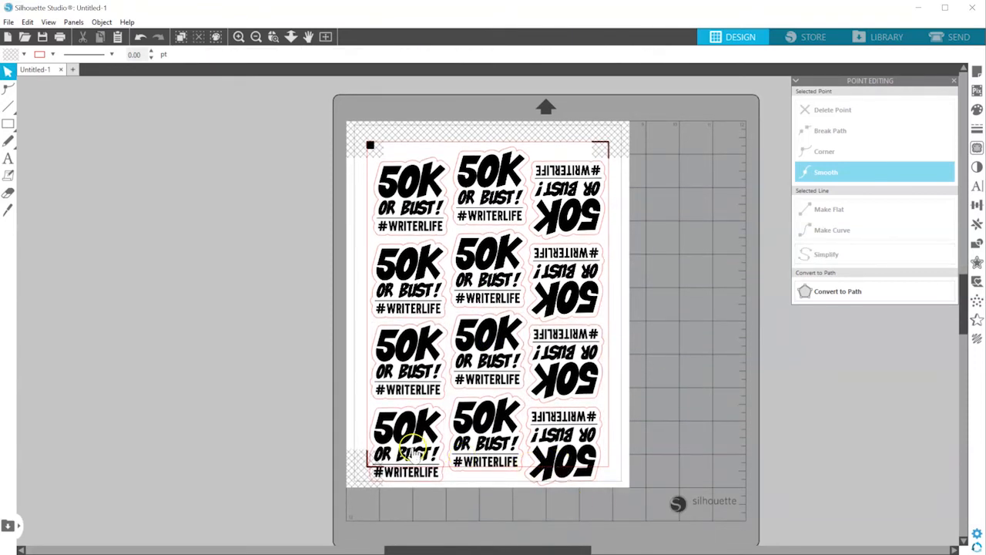
pyautogui.moveTo(626, 501); pyautogui.dragTo(328, 414)
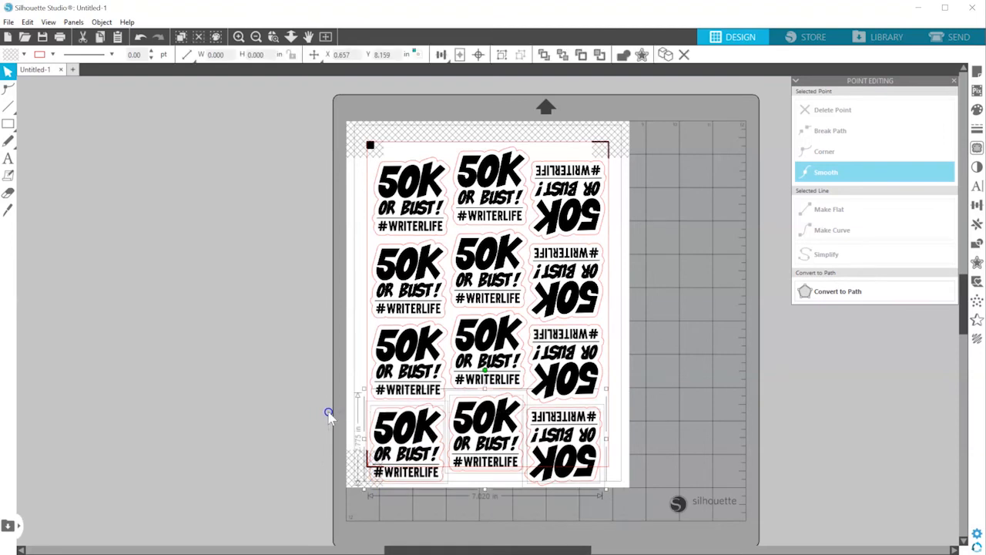
pyautogui.press('Delete')
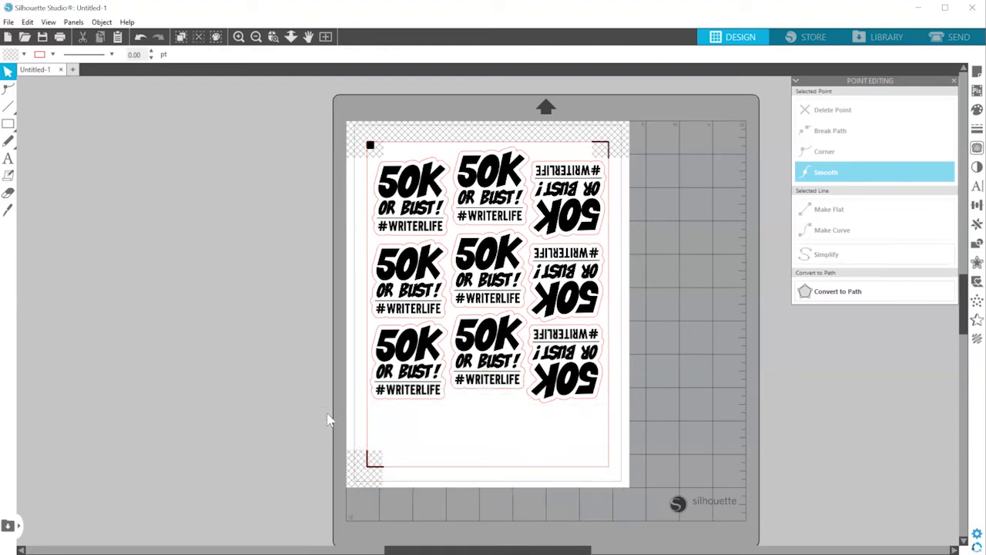
# Scale all nine stickers down together to about 6.38 in wide, and shift them right, inside the red cut border
pyautogui.moveTo(709, 447); pyautogui.dragTo(375, 158)
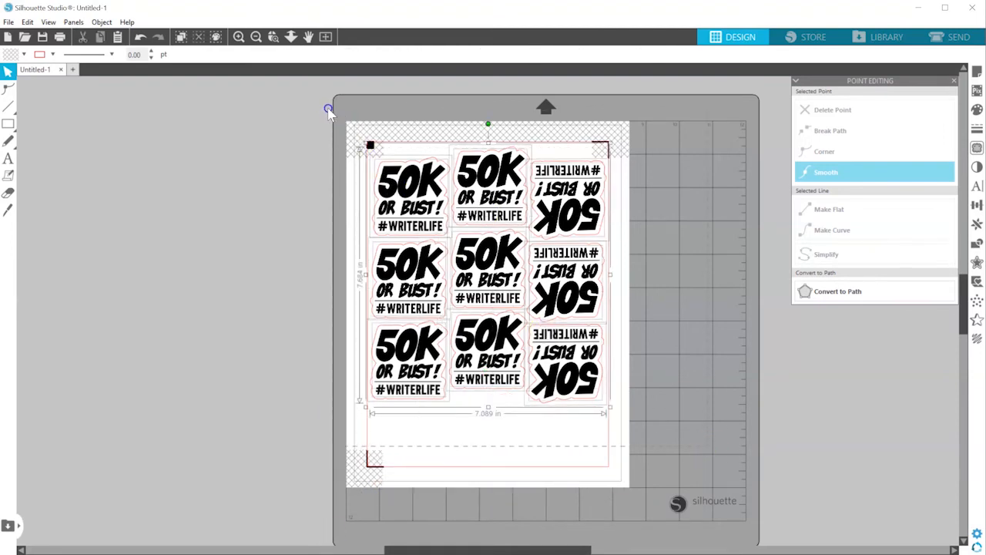
pyautogui.moveTo(330, 112); pyautogui.dragTo(323, 108)
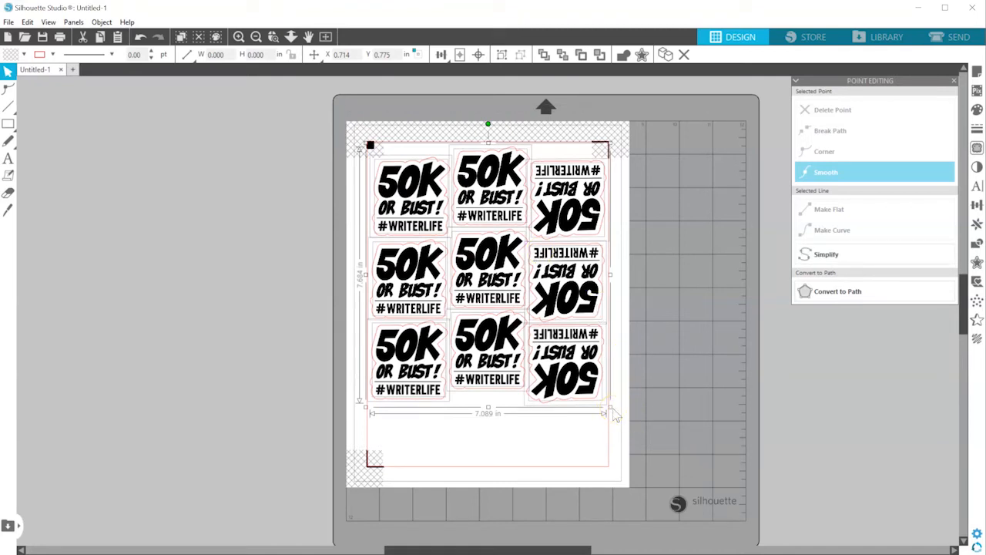
pyautogui.moveTo(609, 408); pyautogui.dragTo(590, 378)
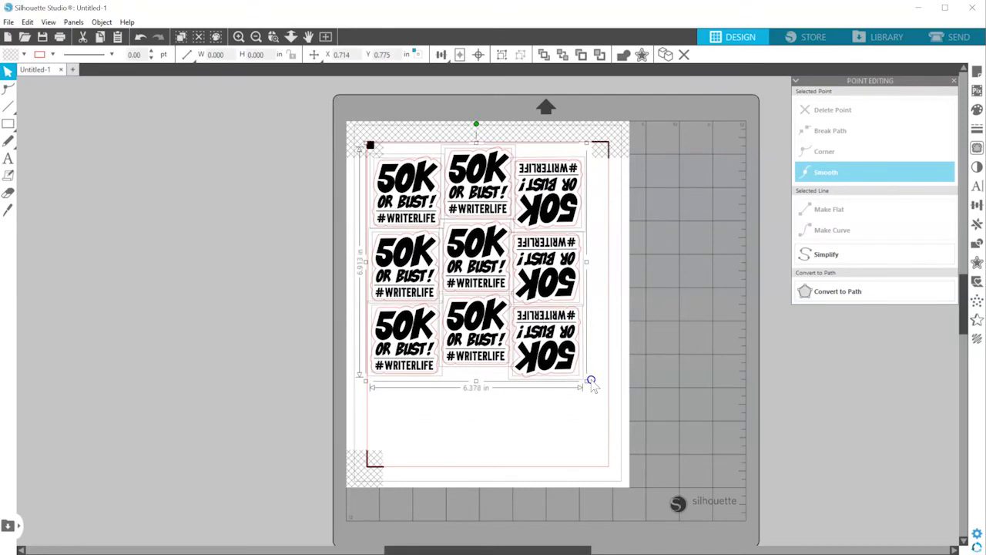
pyautogui.moveTo(548, 345); pyautogui.dragTo(557, 348)
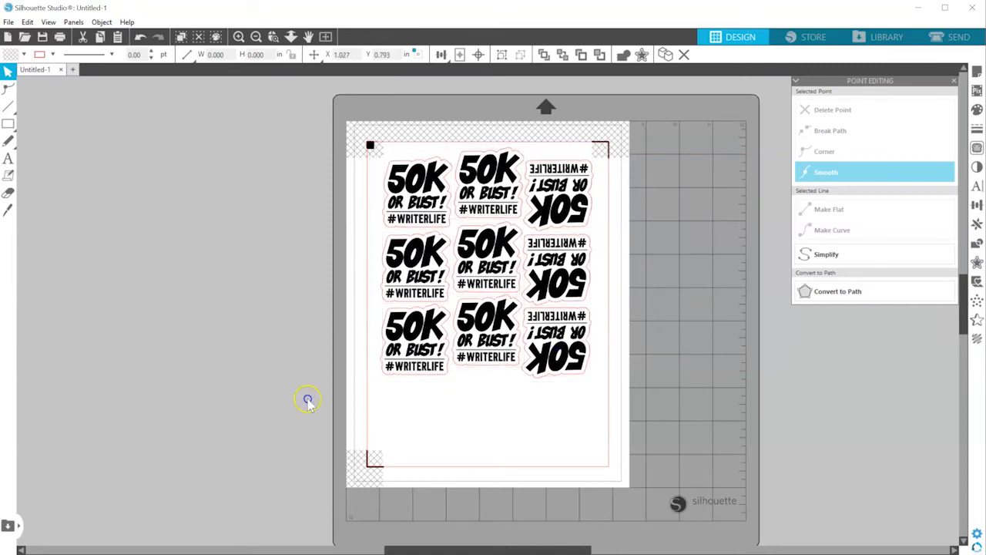
pyautogui.click(675, 246)
pyautogui.click(594, 387)
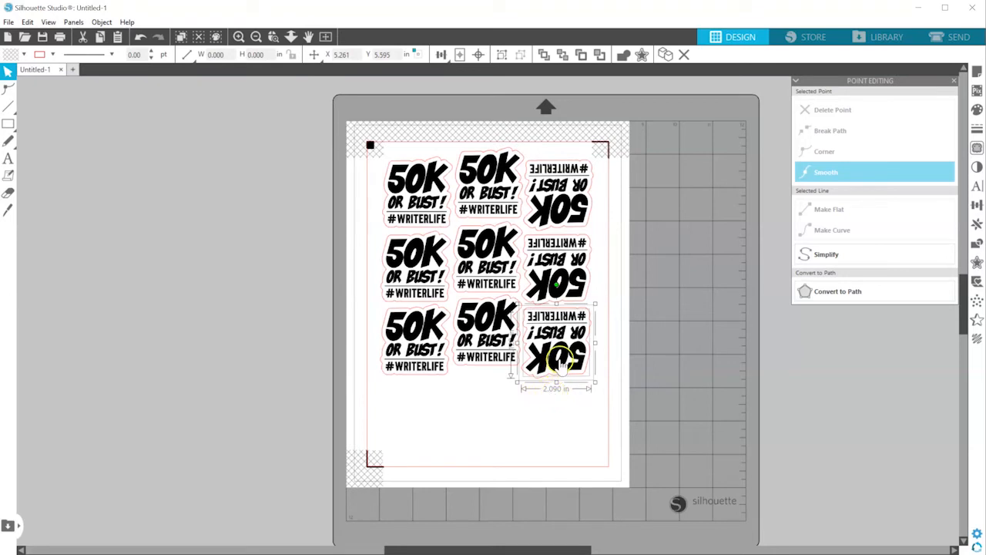
pyautogui.moveTo(557, 355); pyautogui.dragTo(567, 409)
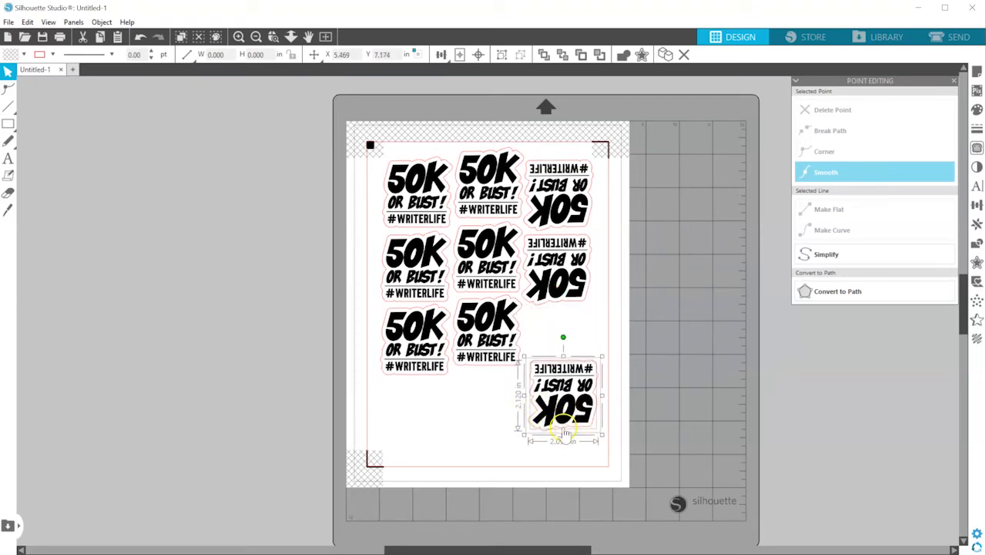
pyautogui.hotkey('ctrl', 'z')
pyautogui.hotkey('ctrl', 'z')
# Duplicate the bottom row of three stickers and place the copy directly below as a fourth row, inside the red cut border
pyautogui.click(634, 387)
pyautogui.moveTo(642, 413); pyautogui.dragTo(381, 313)
pyautogui.hotkey('ctrl', 'c')
pyautogui.hotkey('ctrl', 'v')
pyautogui.moveTo(480, 344); pyautogui.dragTo(475, 409)
pyautogui.click(206, 271)
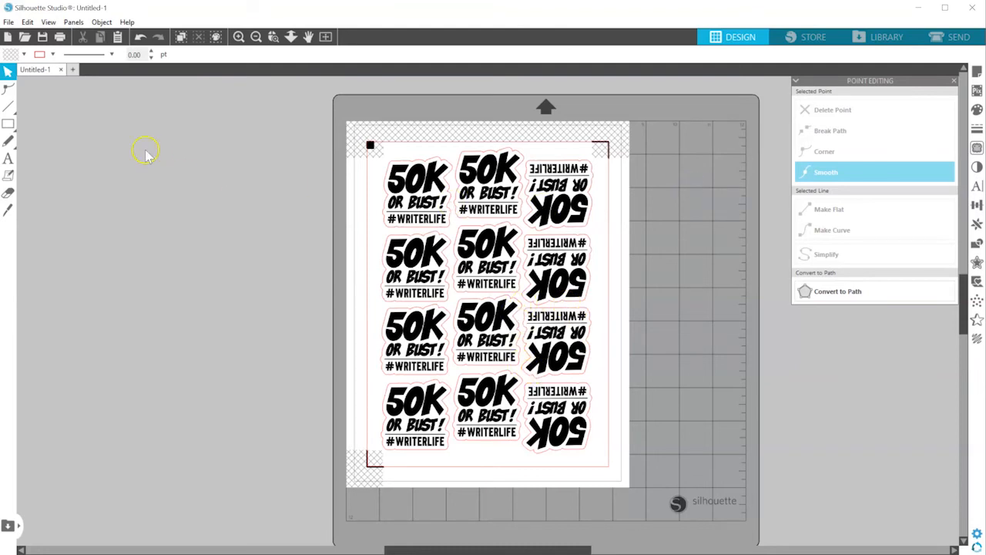
pyautogui.click(8, 22)
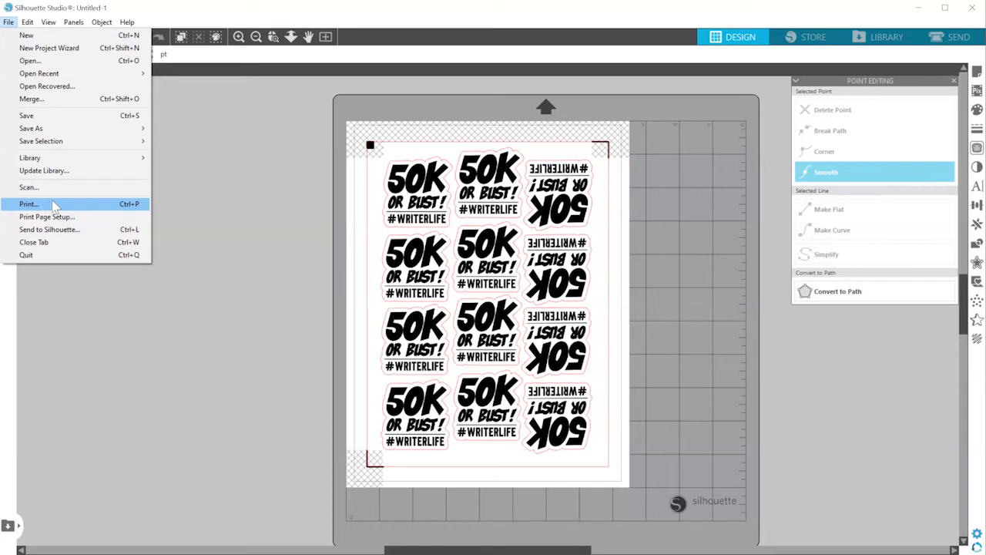
pyautogui.click(671, 207)
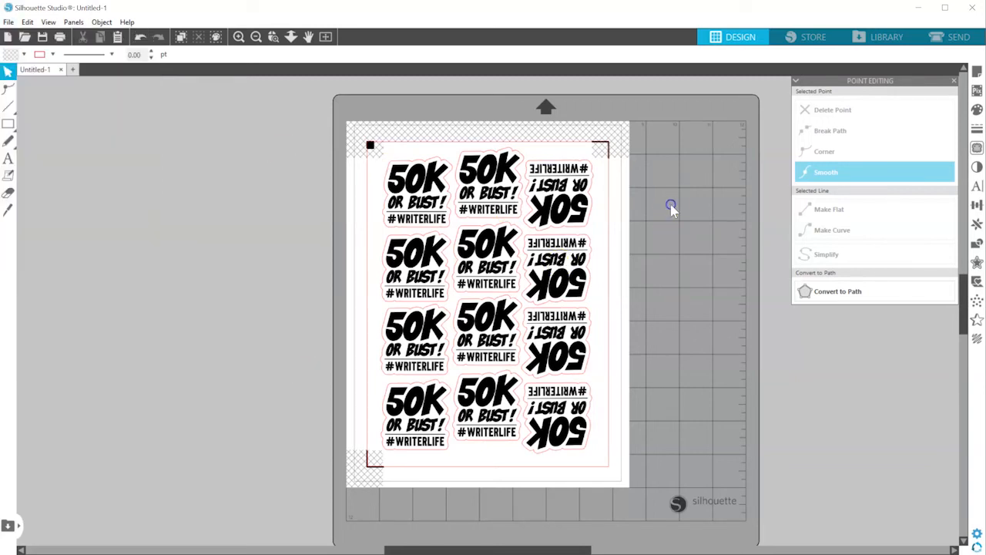
pyautogui.click(679, 242)
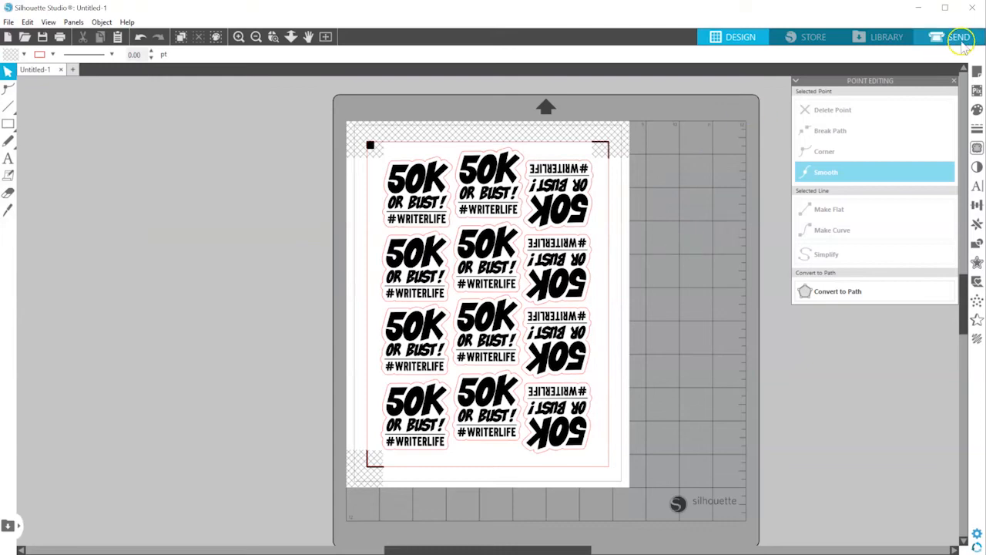
# Open the cut settings for the sticker sheet, raise the AutoBlade depth by two, and set force to 24 and speed to 5
pyautogui.click(960, 40)
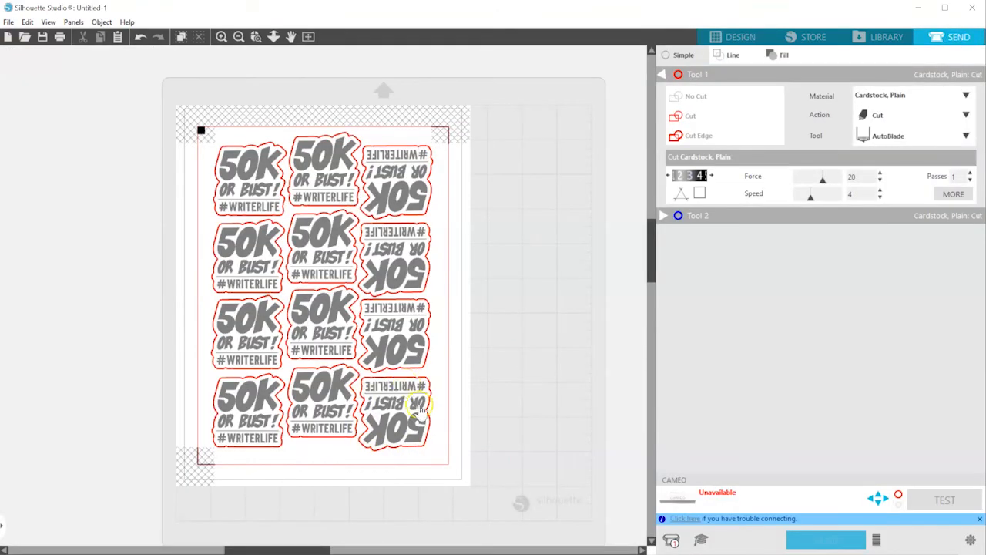
pyautogui.click(712, 176)
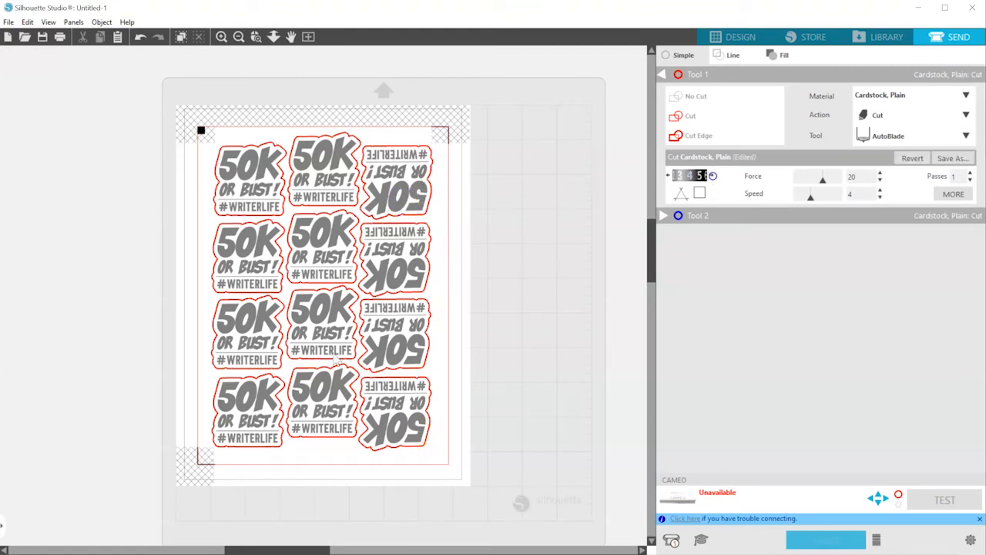
pyautogui.click(713, 175)
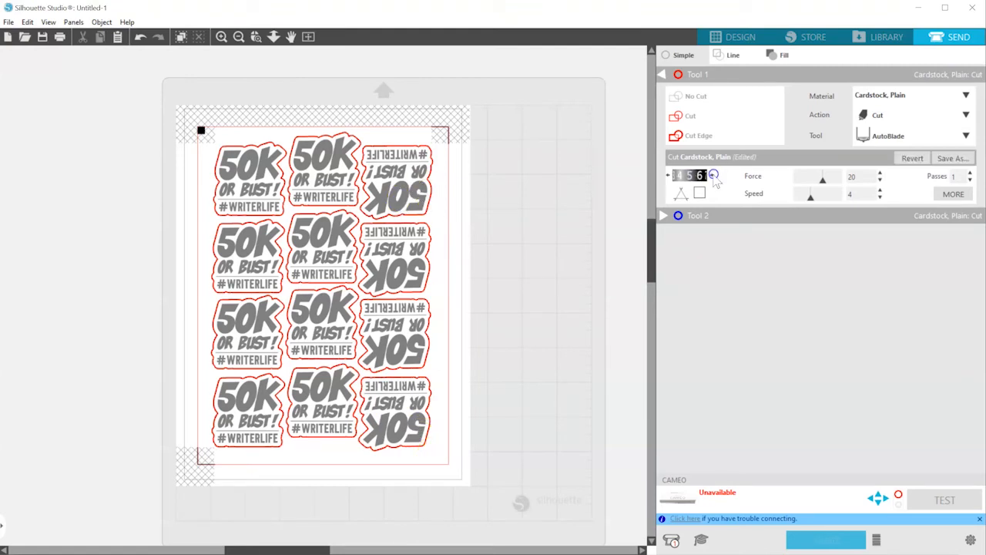
pyautogui.click(880, 172)
pyautogui.click(880, 180)
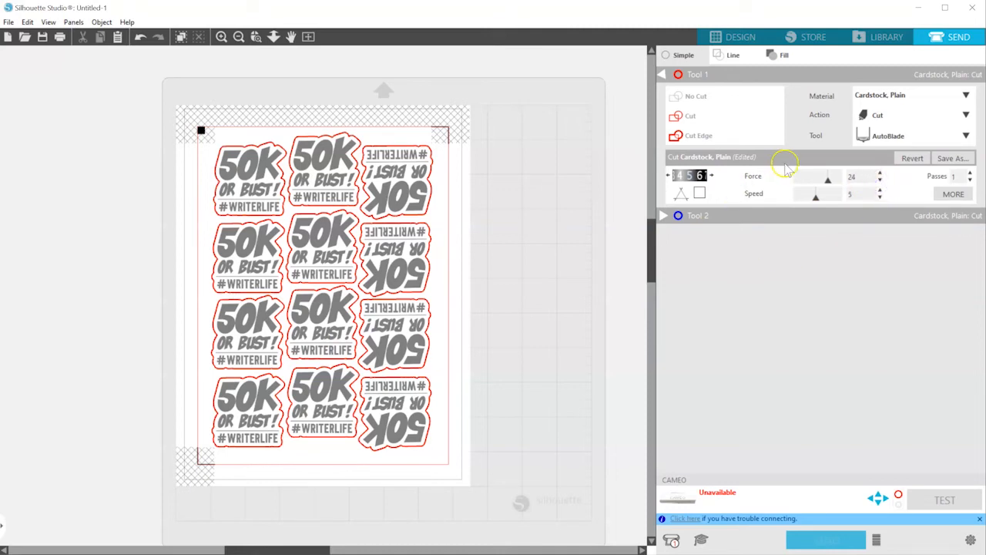